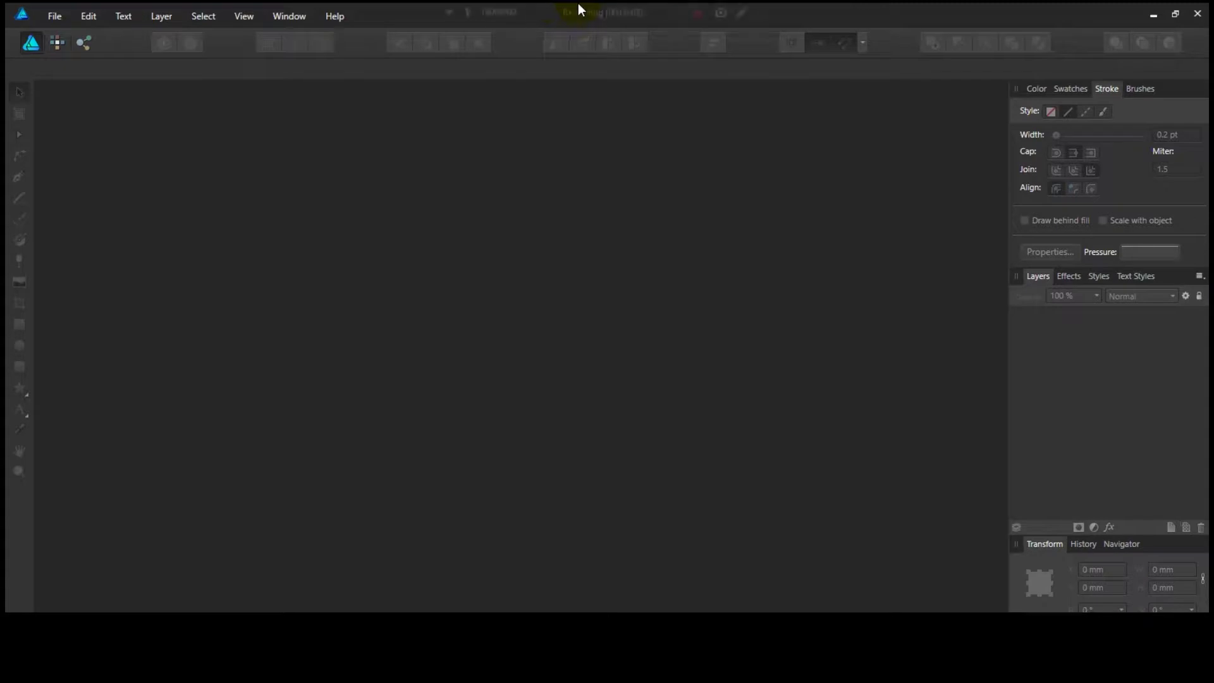
Create a new A5 portrait print document, 148 × 210 mm, in millimetres at 300 DPI
left_click(60, 18)
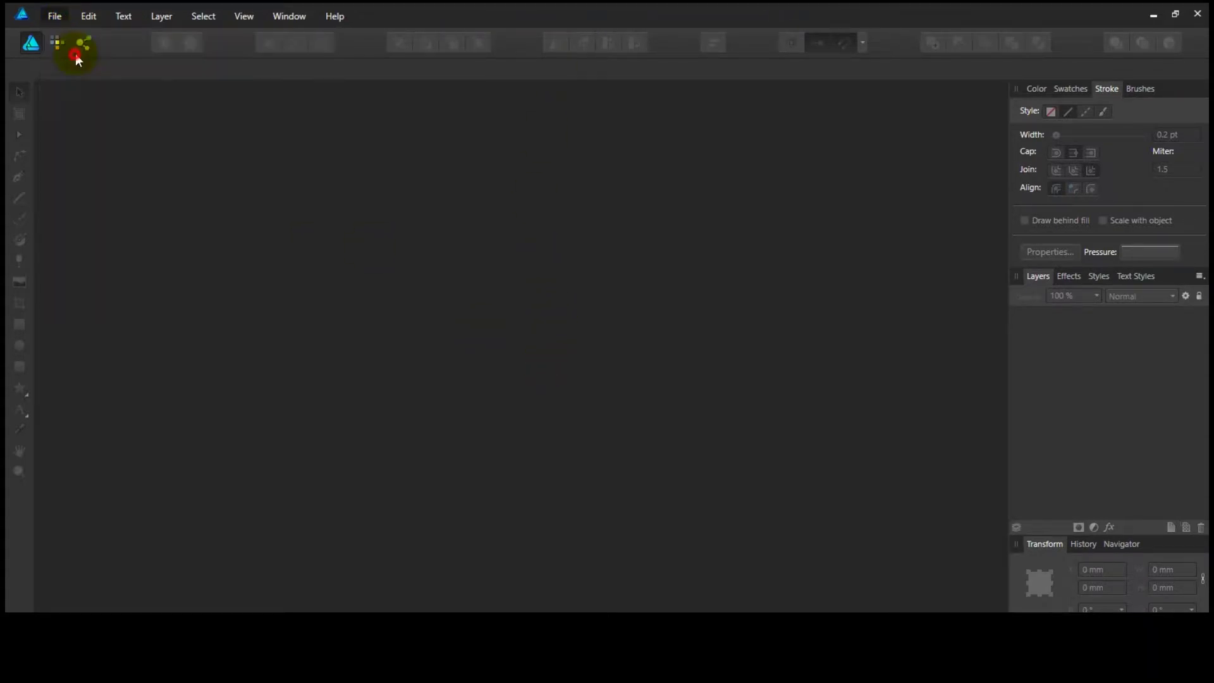
left_click(65, 49)
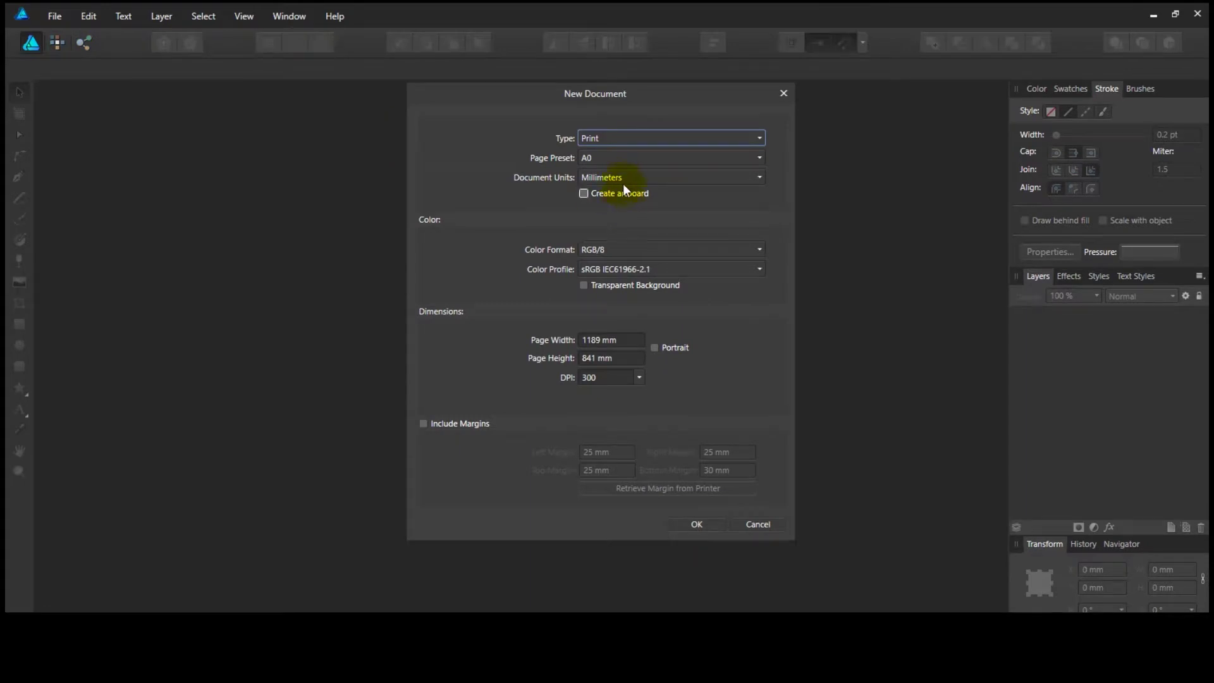
left_click(631, 159)
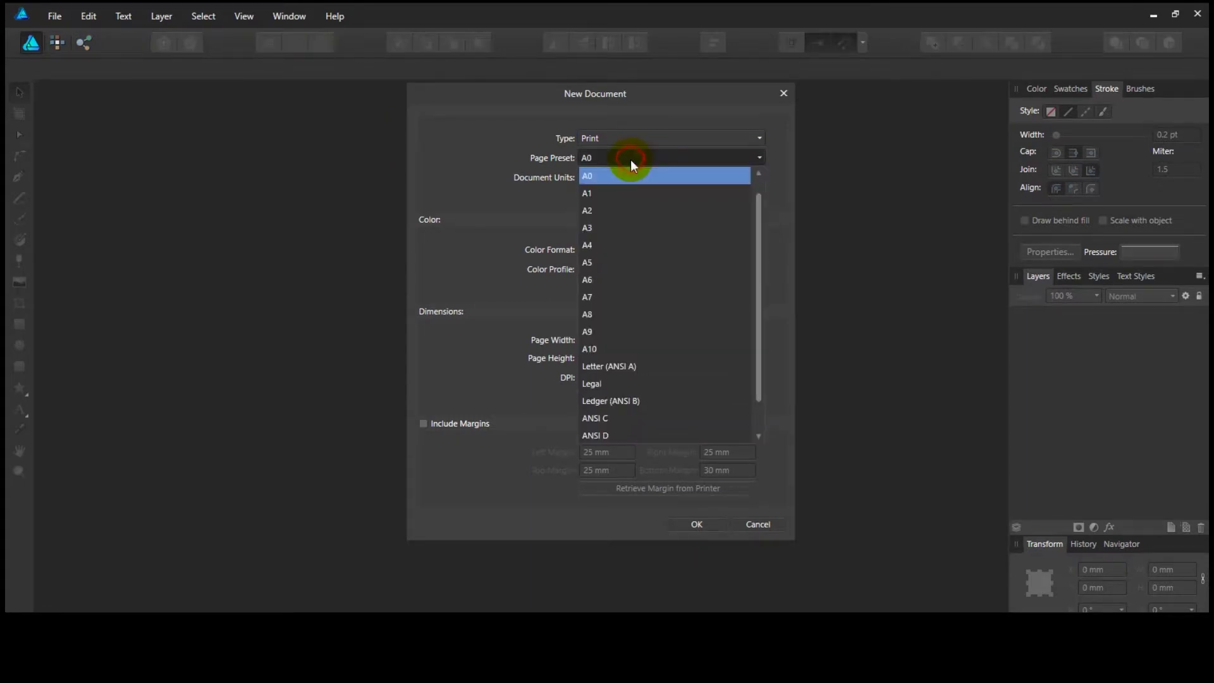
left_click(605, 247)
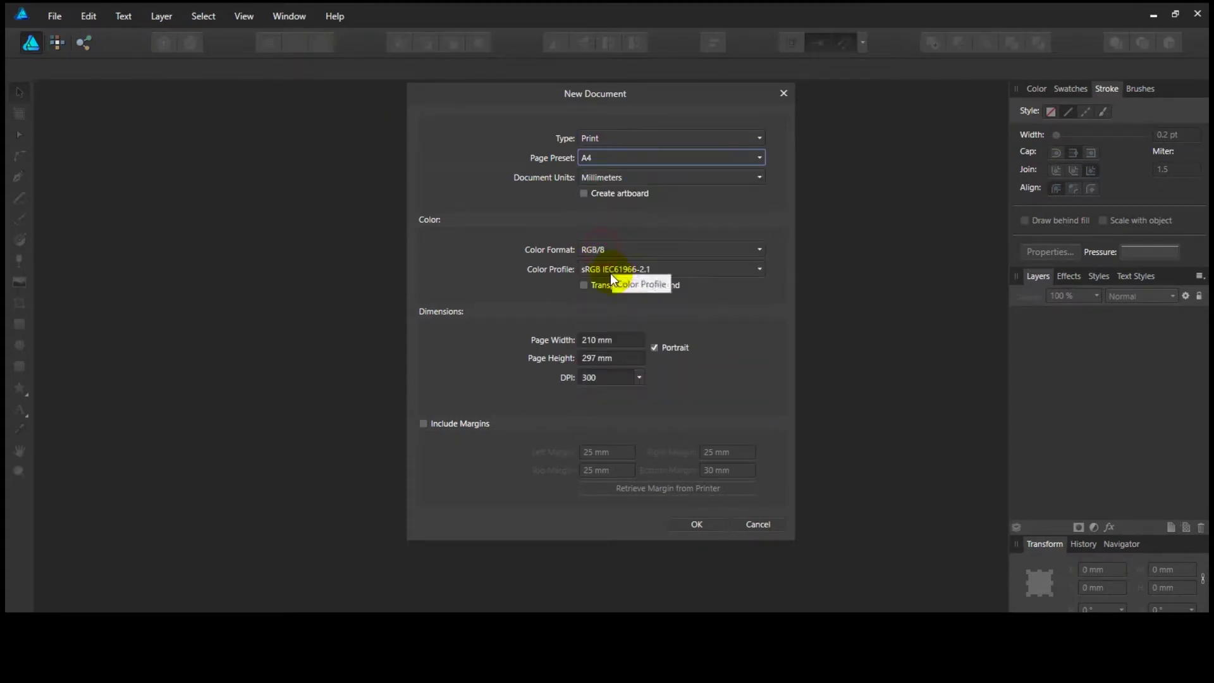
left_click(626, 158)
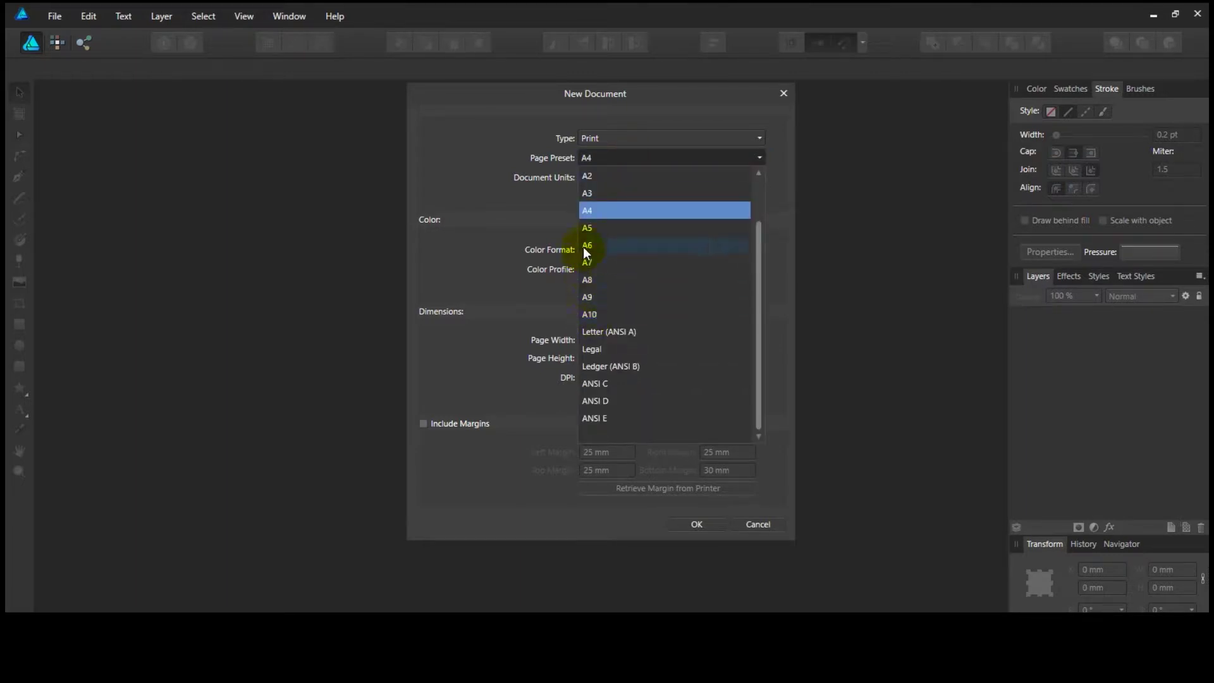
left_click(590, 229)
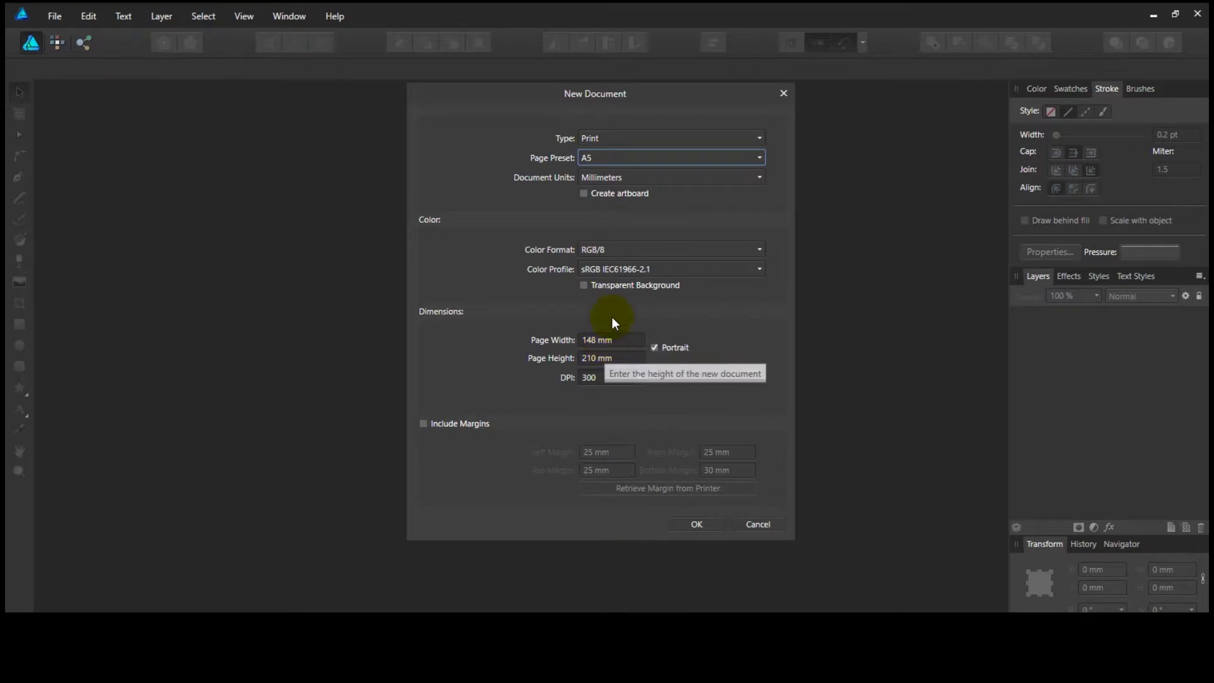
left_click(676, 525)
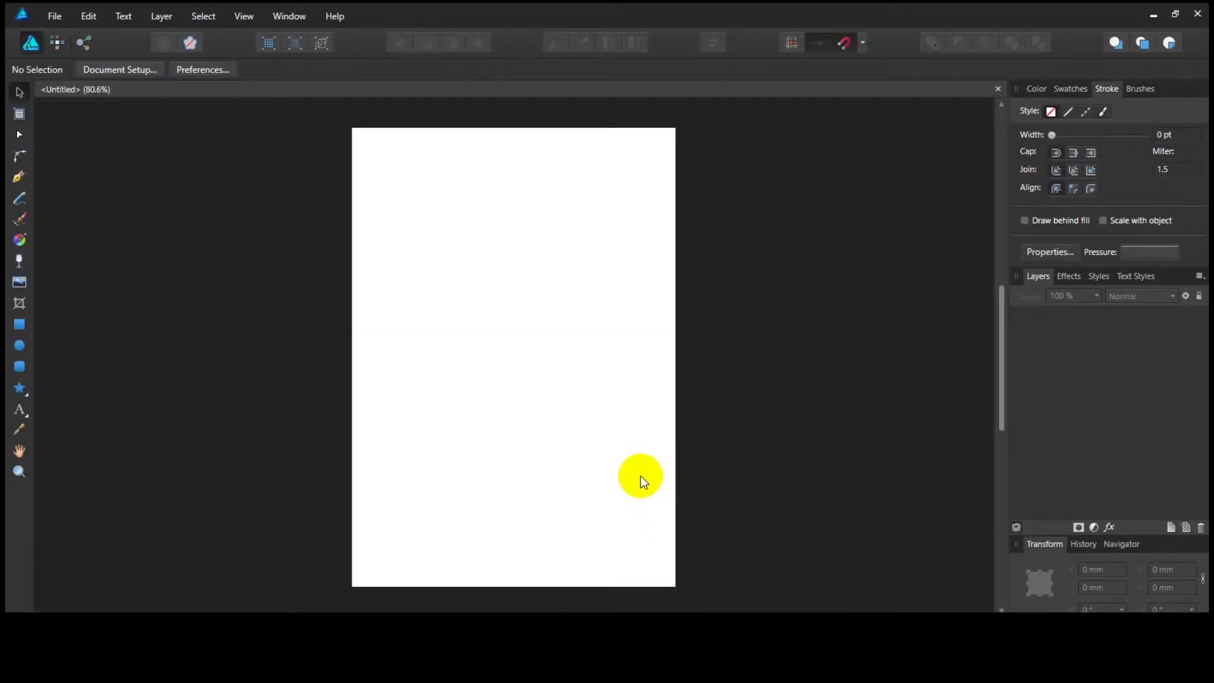
Insert a document-size artboard, then draw two more beside it, about 82.8 × 121.3 mm and, below that, about 183.6 × 79.4 mm
left_click(21, 115)
left_click(211, 68)
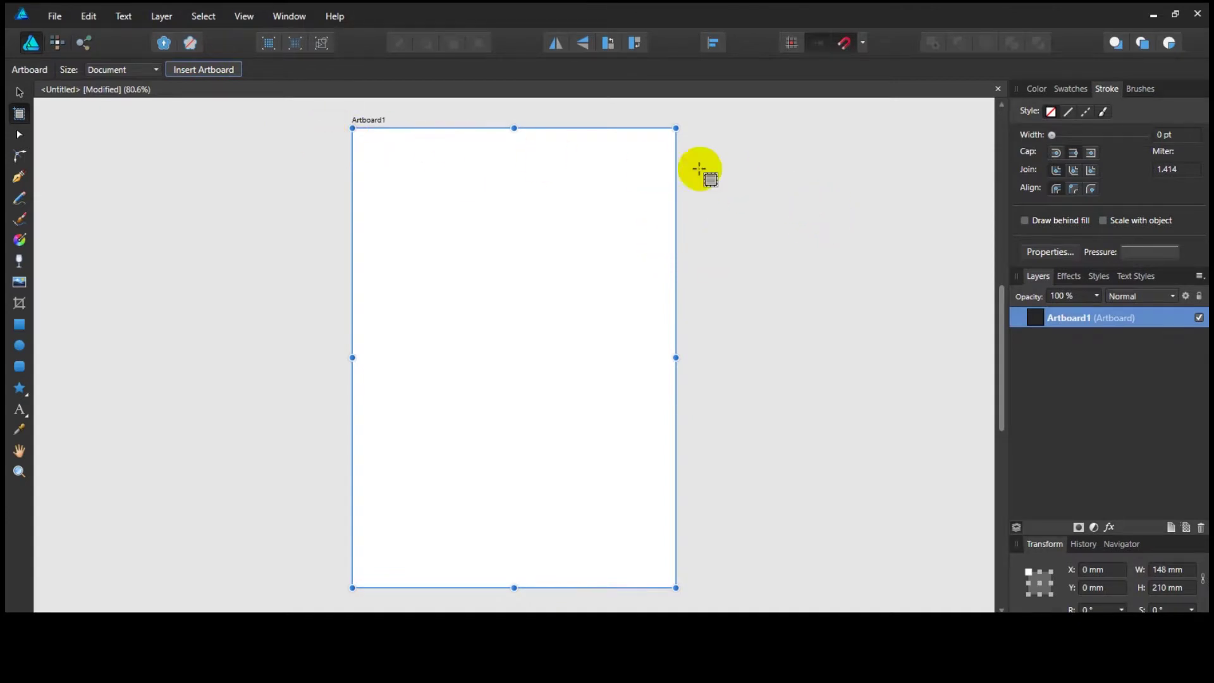
left_click_drag(699, 129, 881, 394)
left_click_drag(815, 272, 536, 248)
left_click_drag(421, 392, 820, 566)
left_click_drag(757, 317, 575, 371)
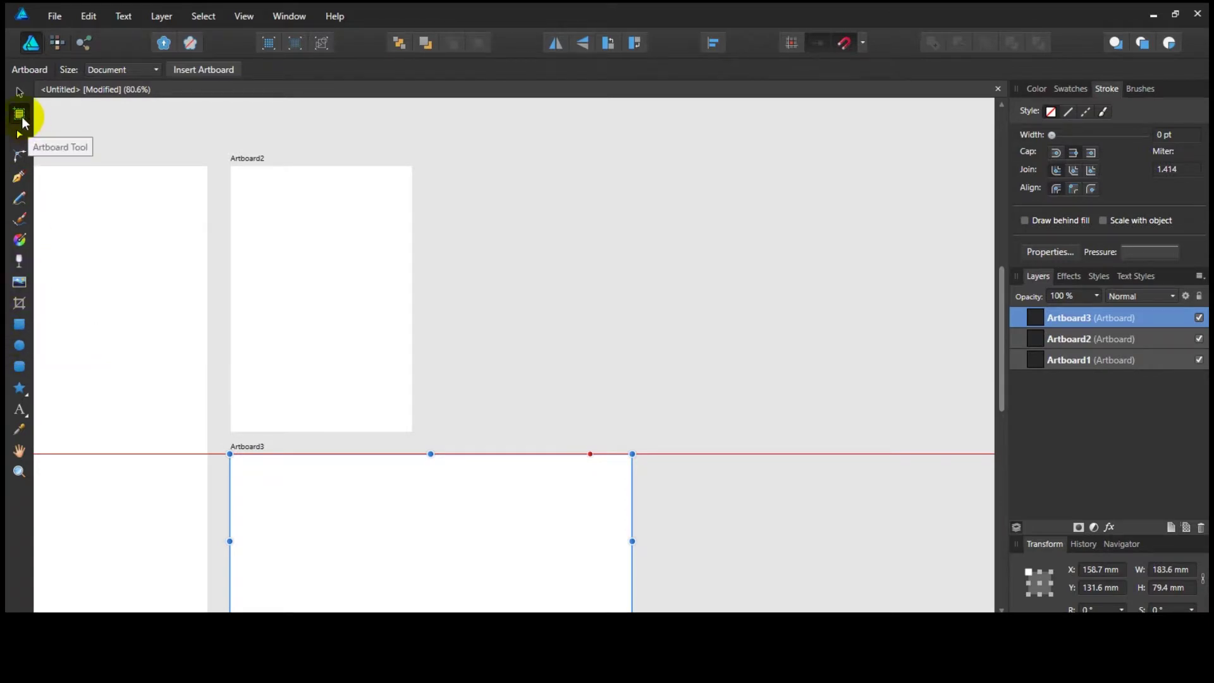
Insert a fourth artboard, place it beside Artboard2 with their upper edges aligned, and resize it to about 134.8 × 125.5 mm
left_click(182, 70)
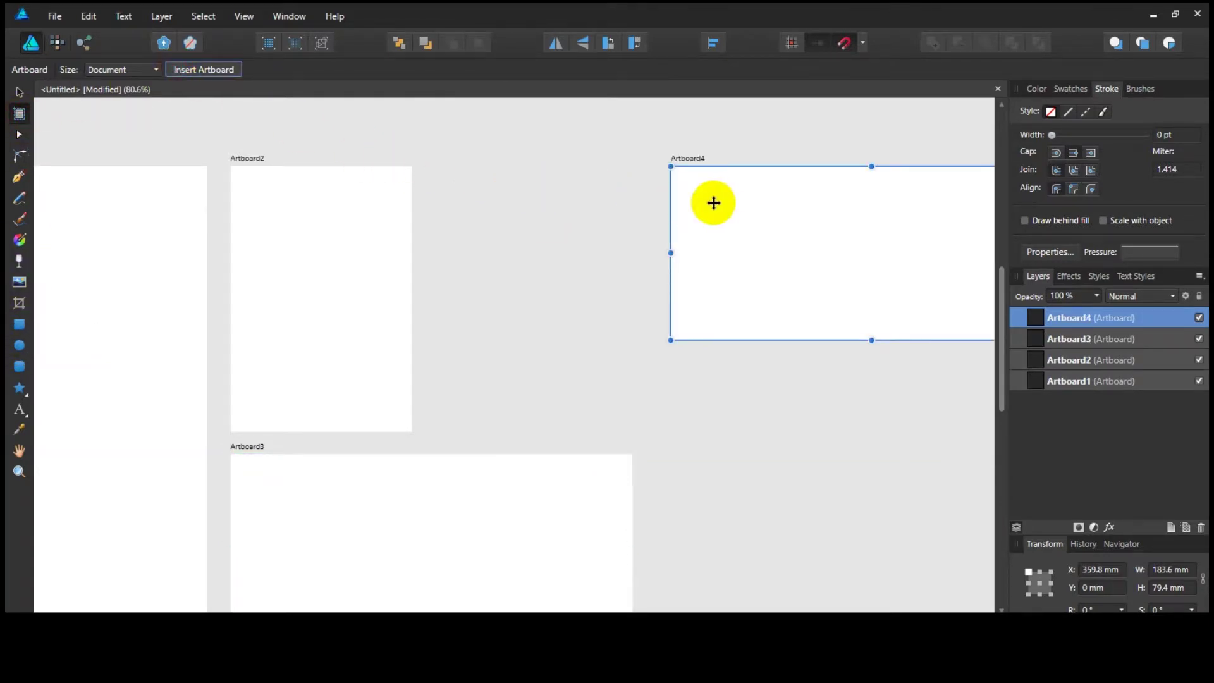
left_click_drag(713, 206, 474, 207)
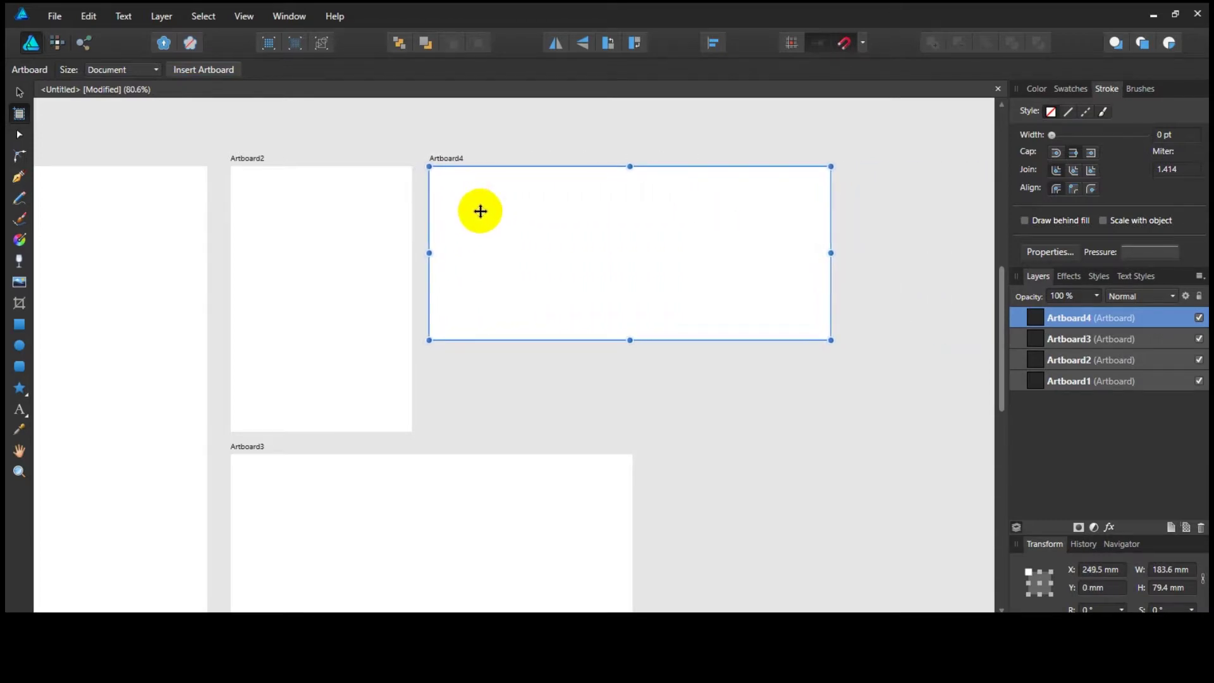
left_click_drag(829, 340, 725, 441)
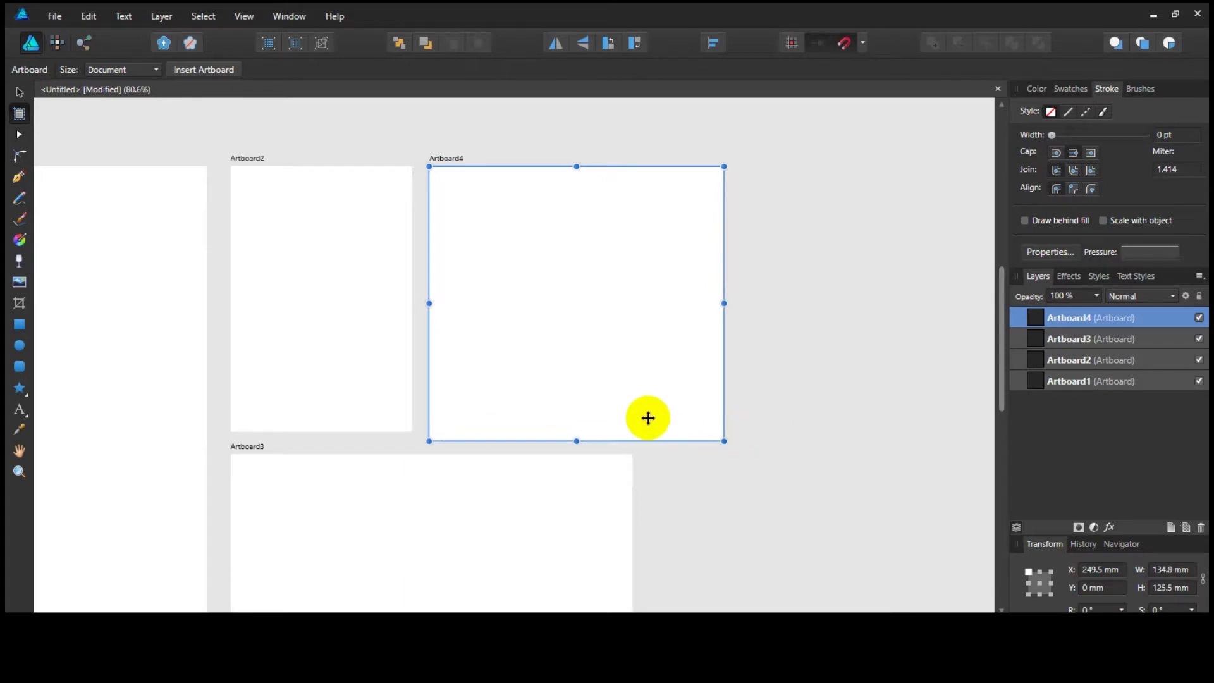
Draw a 12-tooth cog about 80.4 mm wide and high on Artboard1 with the Cog Tool
left_click_drag(379, 371, 389, 280)
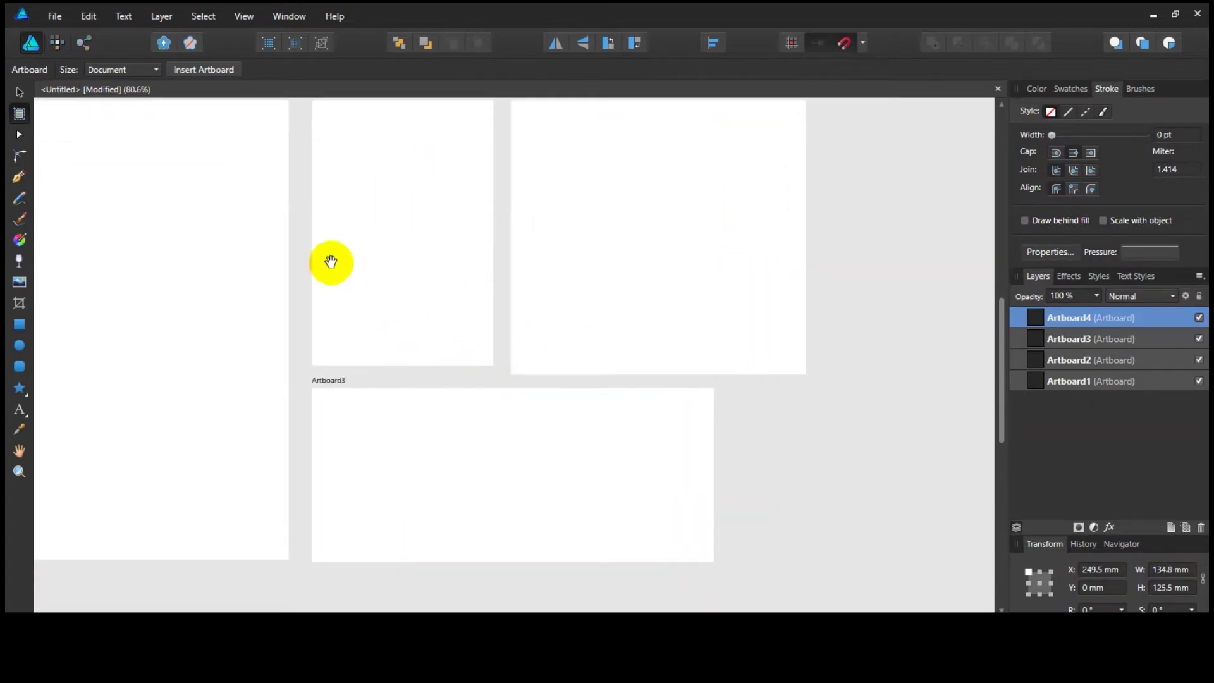
left_click(23, 378)
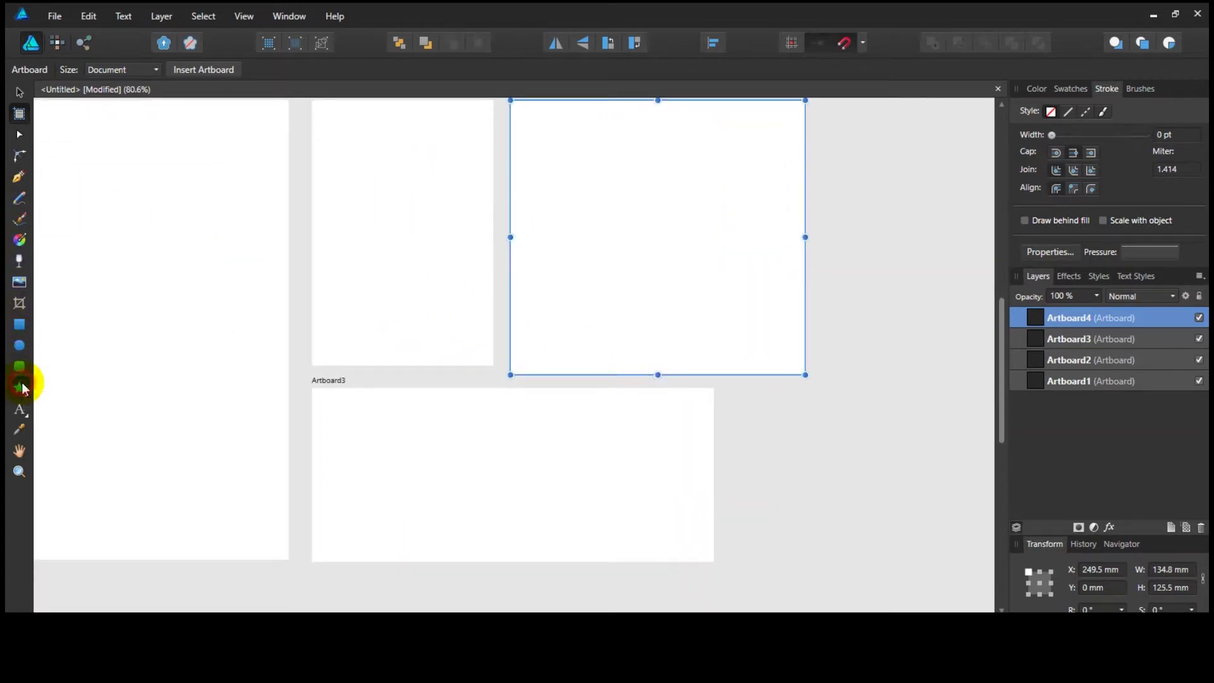
left_click(75, 282)
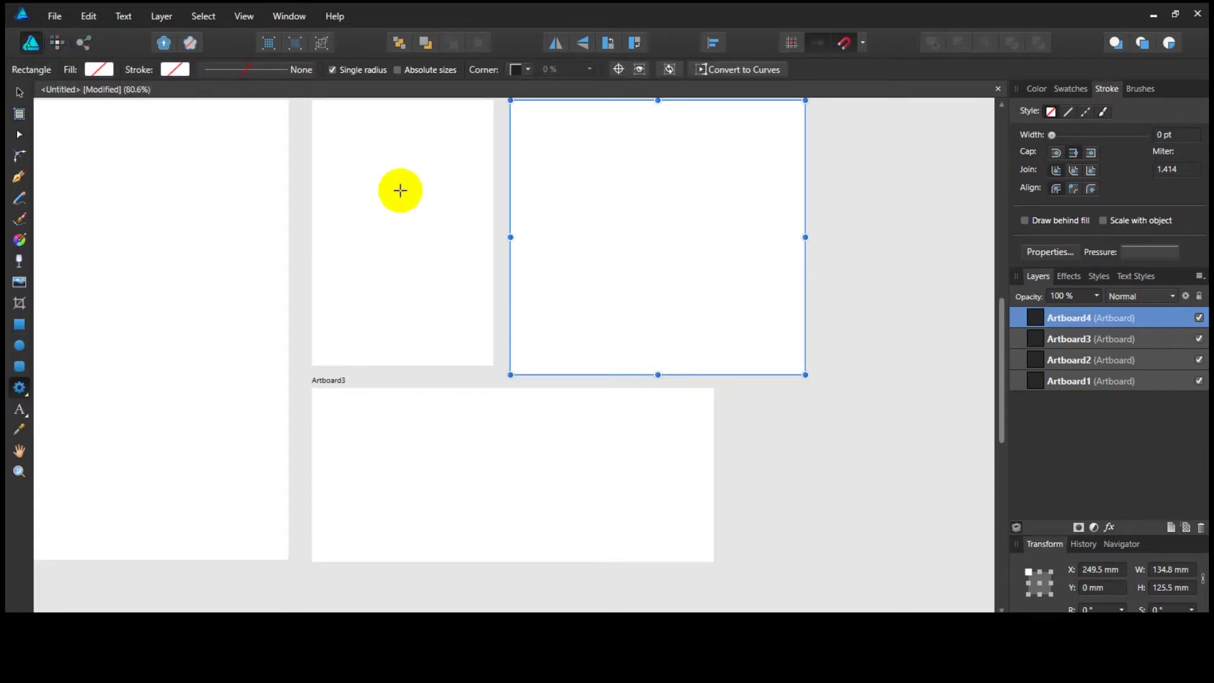
left_click_drag(162, 246, 401, 274)
mouse_move(364, 319)
left_mouse_down()
mouse_move(480, 485)
mouse_move(531, 514)
left_mouse_up()
left_click_drag(496, 387, 437, 359)
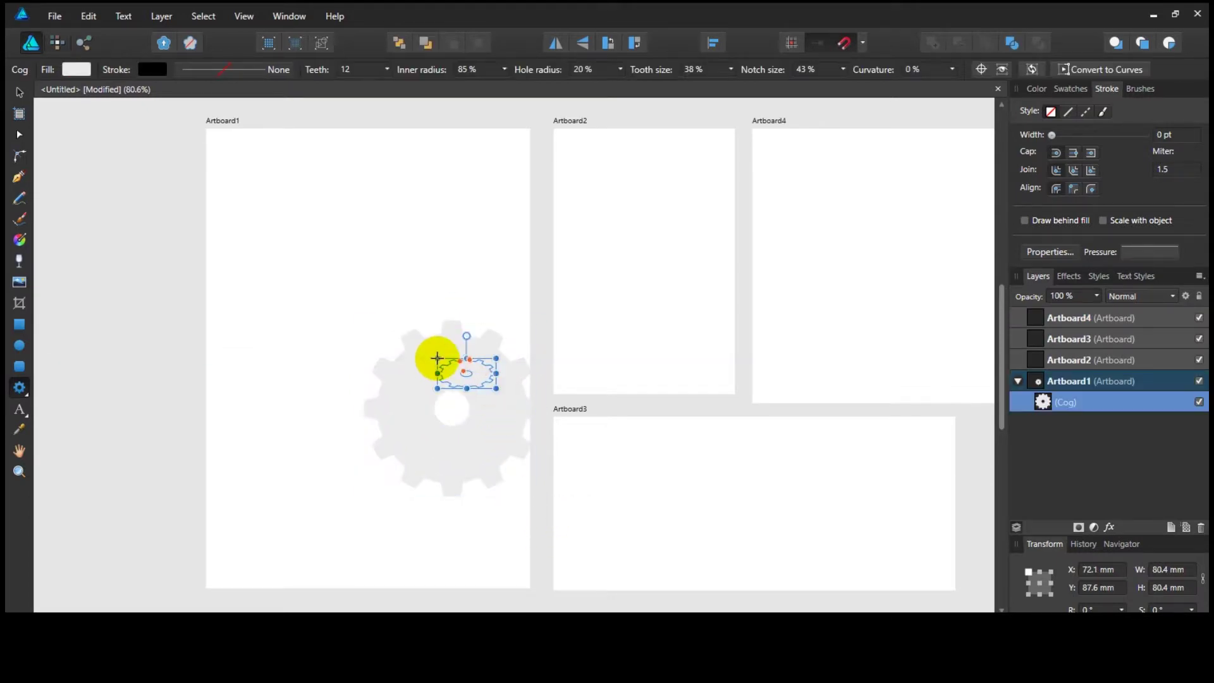
key("Escape")
Enlarge the cog to about 120 × 120 mm and centre it horizontally on Artboard1
left_click(20, 94)
left_click_drag(496, 420, 412, 371)
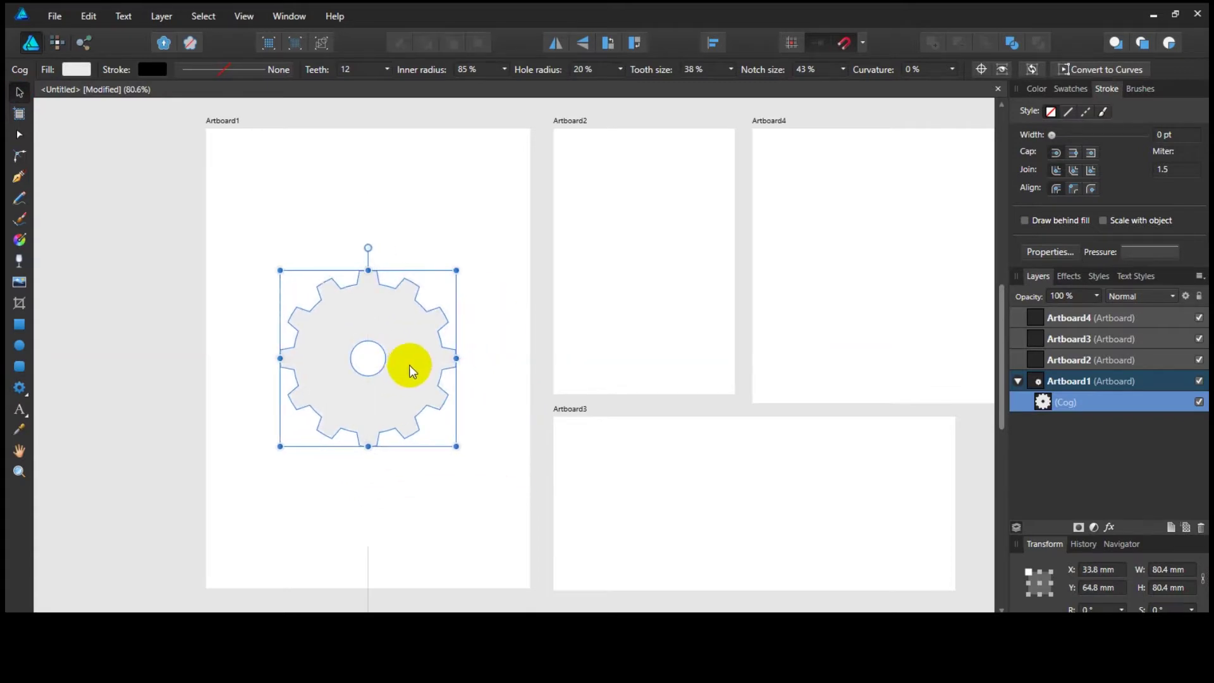
left_click_drag(456, 446, 545, 530)
left_click_drag(446, 404, 426, 387)
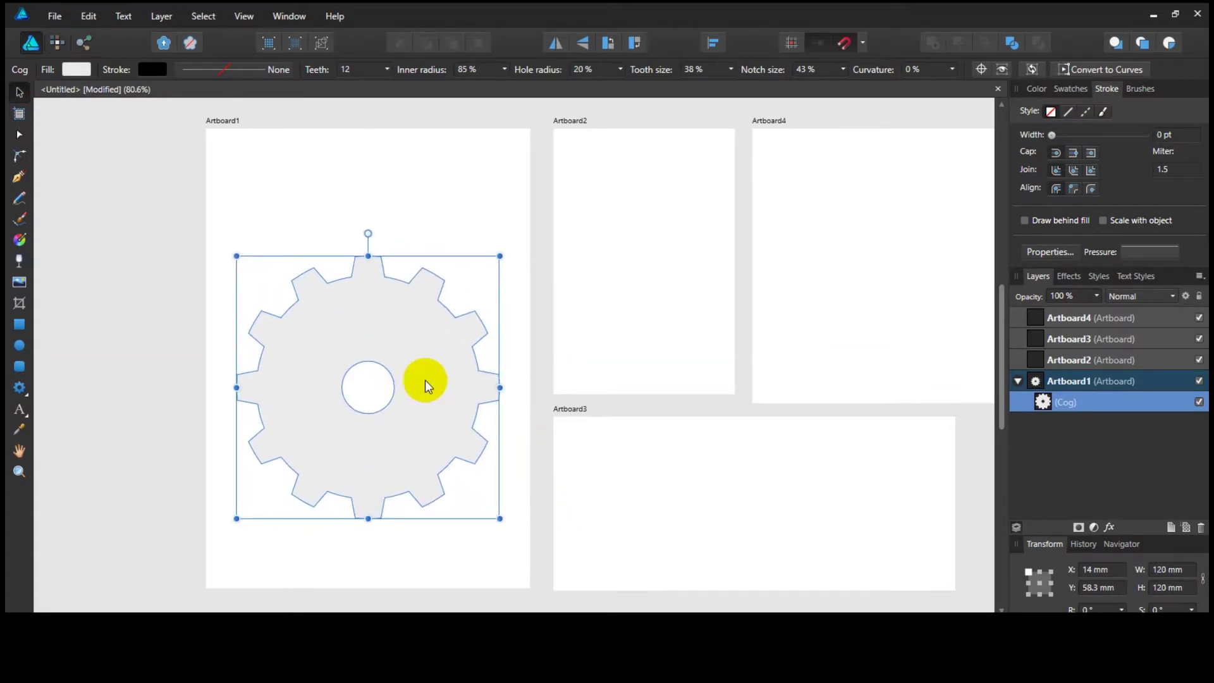
Fill the cog on Artboard1 with dark purple, about C 50, M 100, Y 0, K 39, and deselect it
left_click(616, 262)
left_click_drag(708, 420, 567, 384)
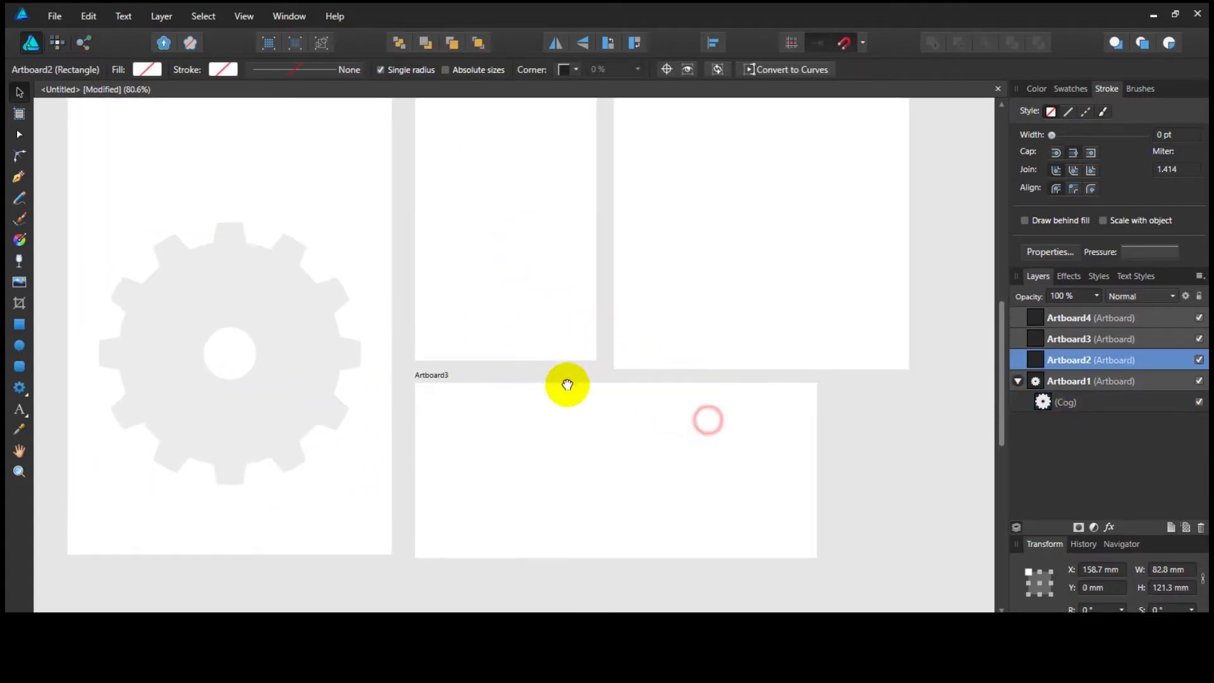
left_click(277, 306)
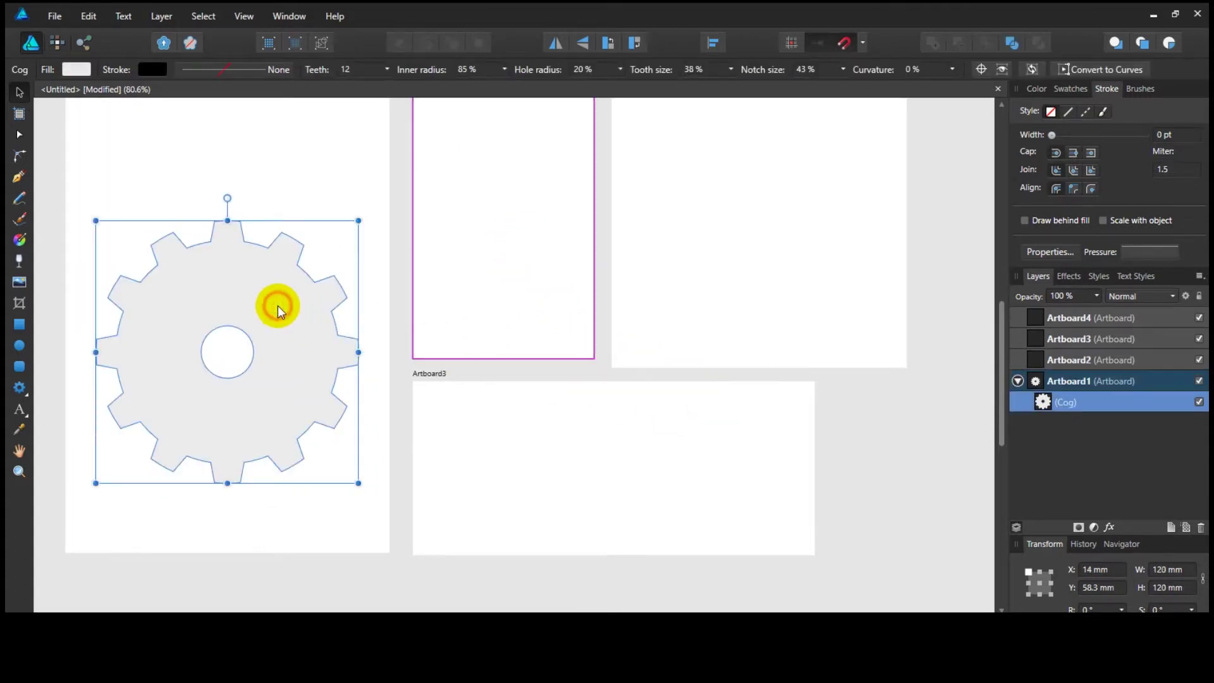
left_click(77, 68)
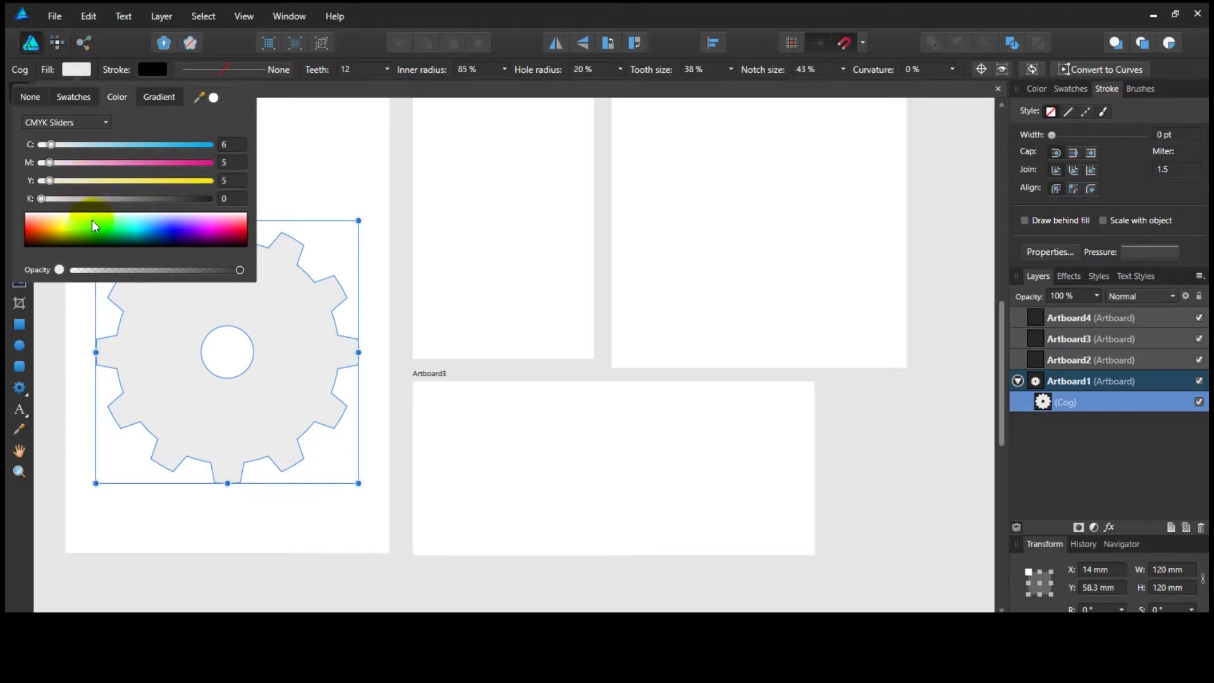
left_click_drag(47, 217, 191, 241)
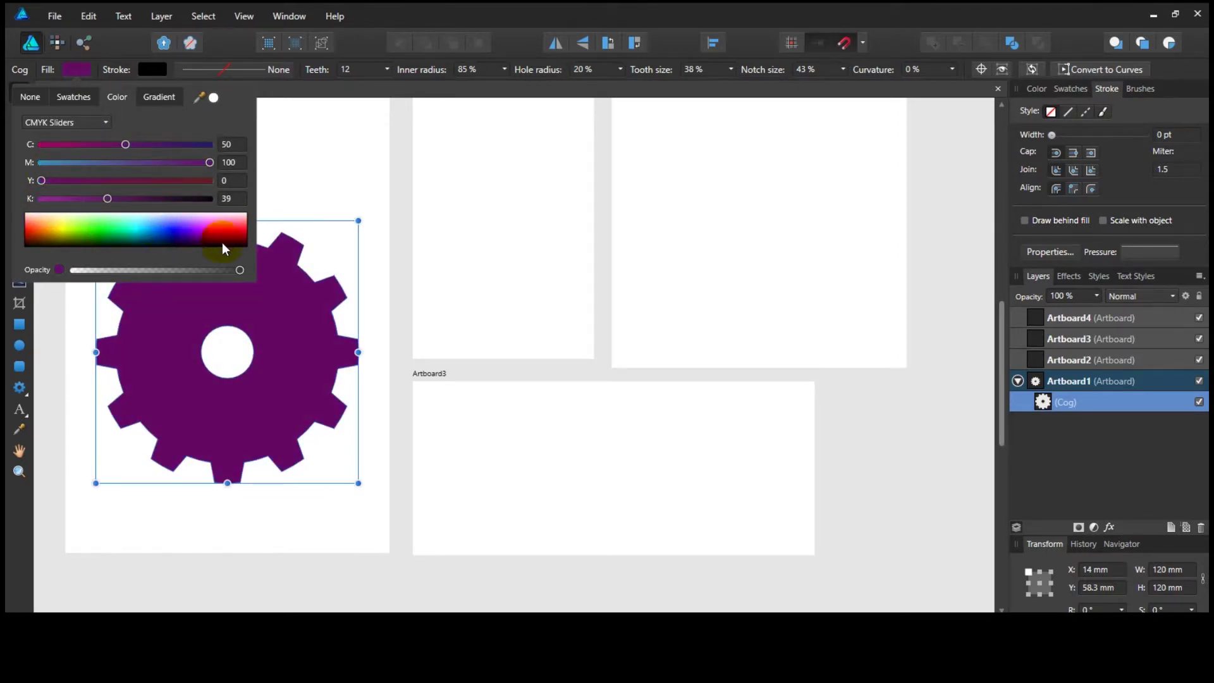
left_click(368, 167)
left_click(285, 316)
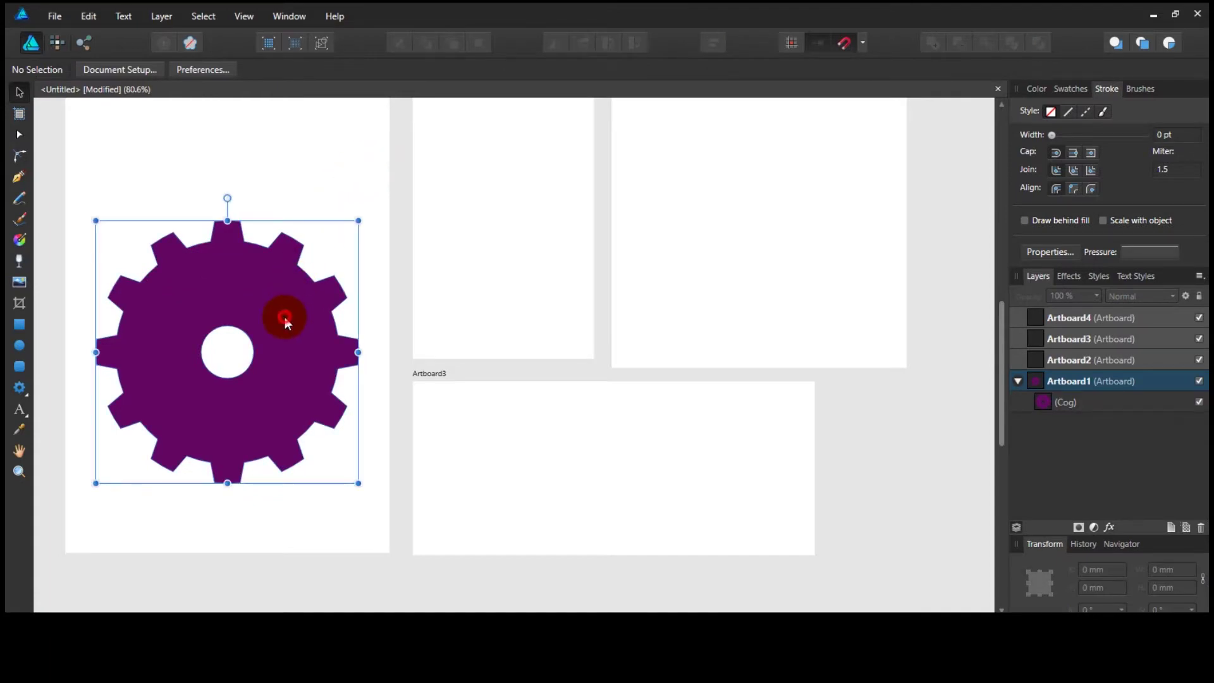
left_click(132, 151)
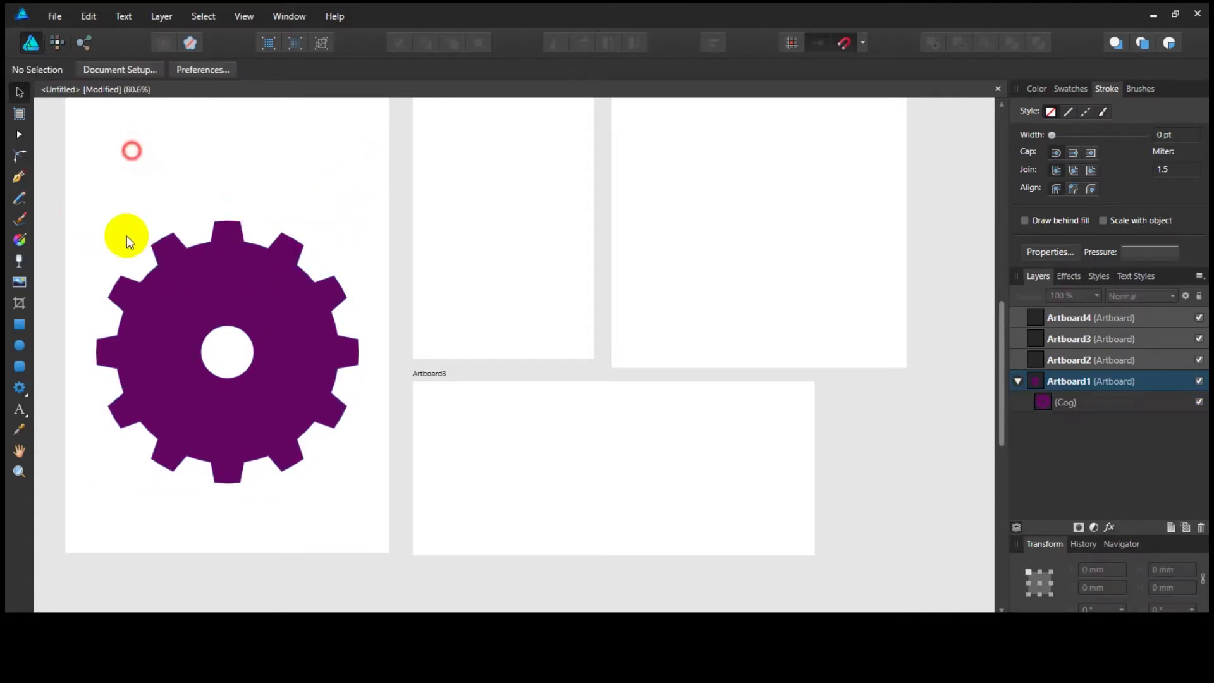
Draw a 12-bubble cloud about 52.2 mm wide and high on Artboard3 with the Cloud Tool
left_click(20, 388)
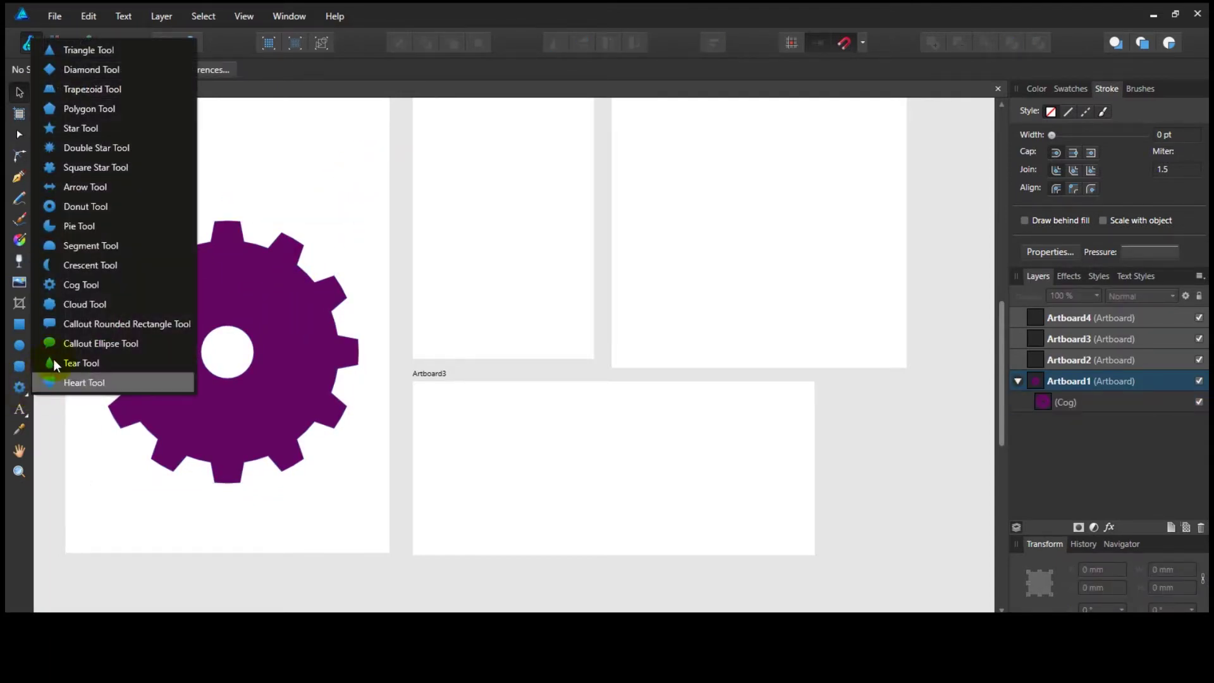
left_click(81, 304)
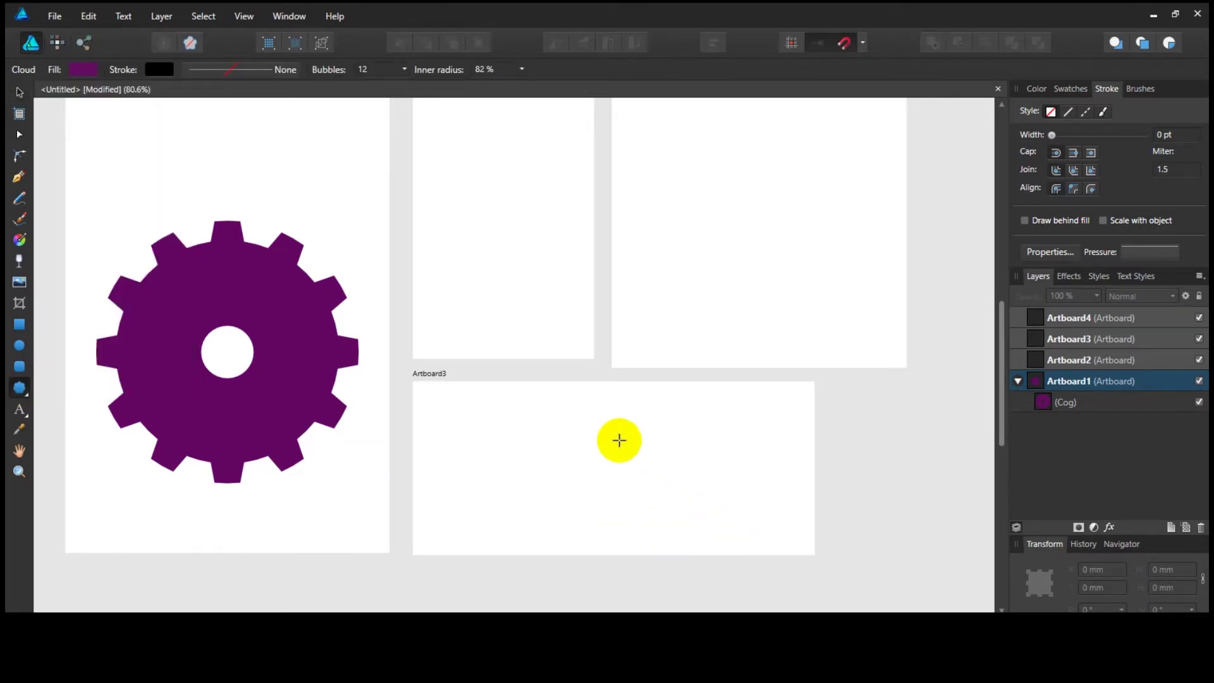
left_click(582, 433)
left_click_drag(708, 497, 770, 547)
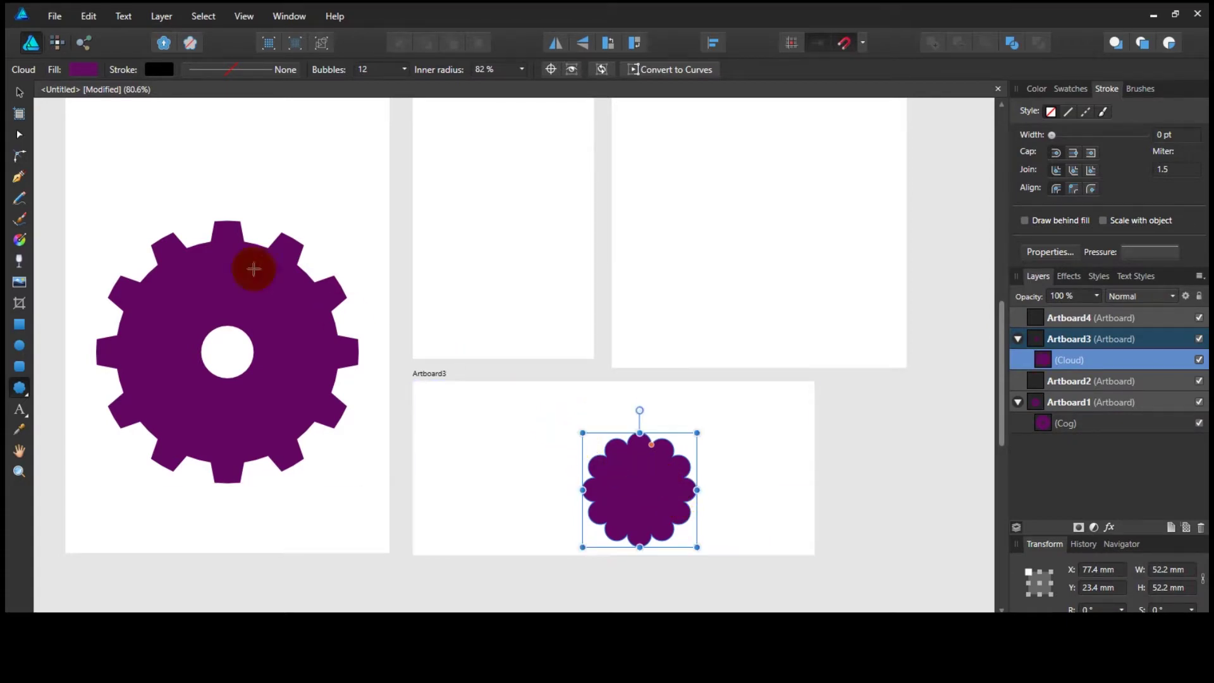
Enlarge the cloud to about 66.8 × 66.8 mm, rotate it about 5°, and reposition it near the middle of Artboard3
left_click(20, 92)
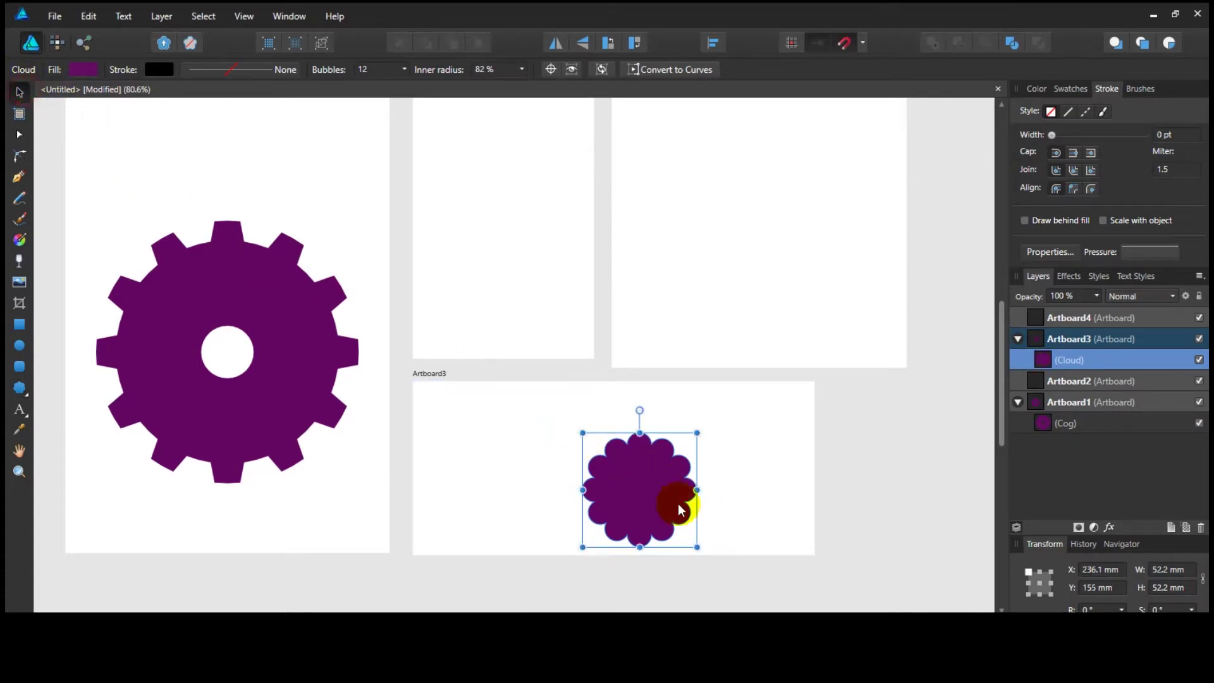
left_click_drag(655, 480, 646, 456)
left_click_drag(686, 523, 719, 532)
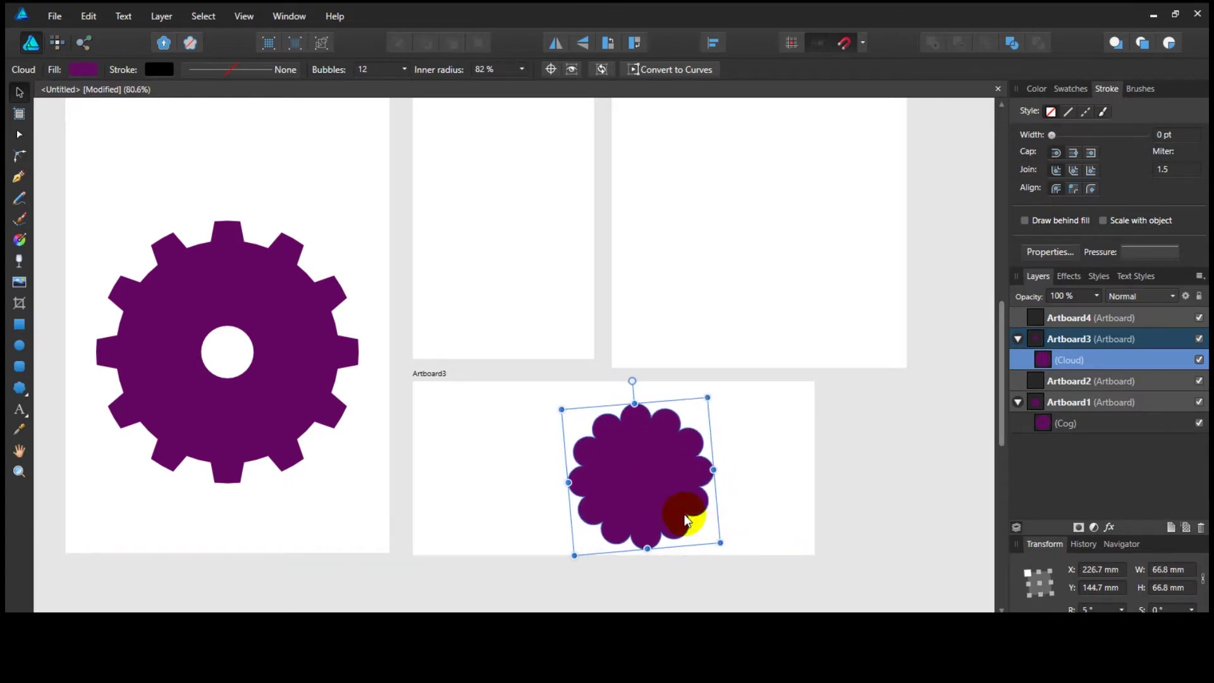
left_click_drag(649, 499, 645, 496)
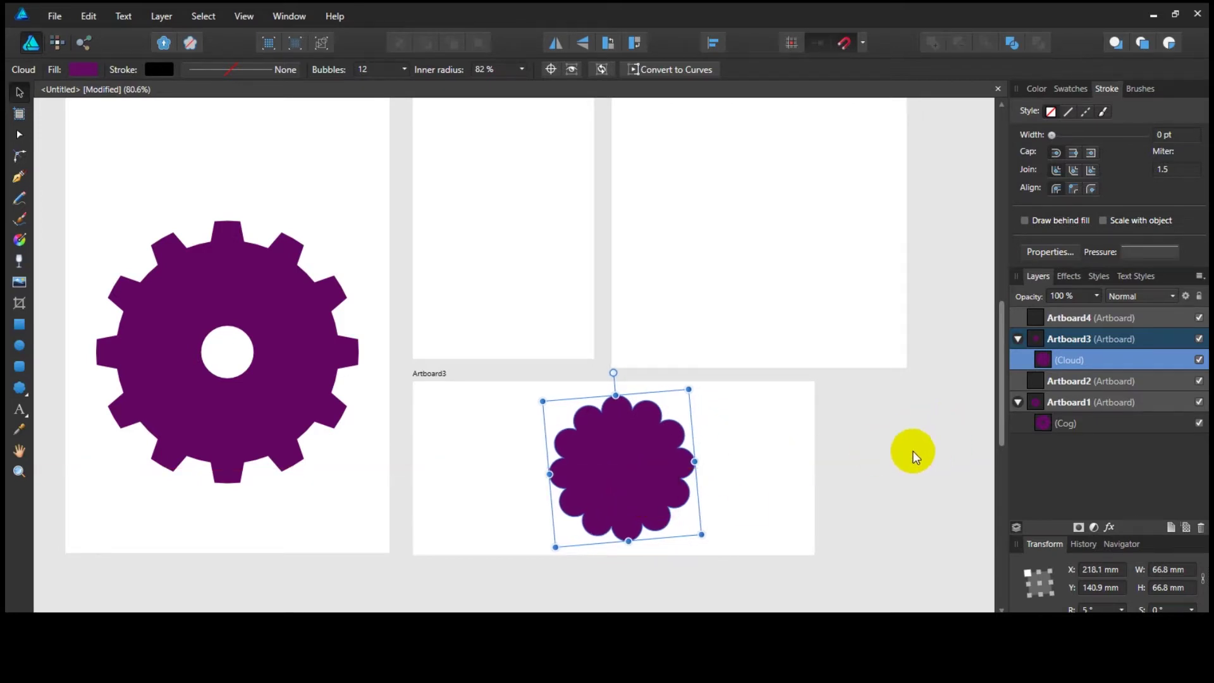
Clear the selection and collapse the layer contents of Artboard1 and Artboard3
left_click(499, 278)
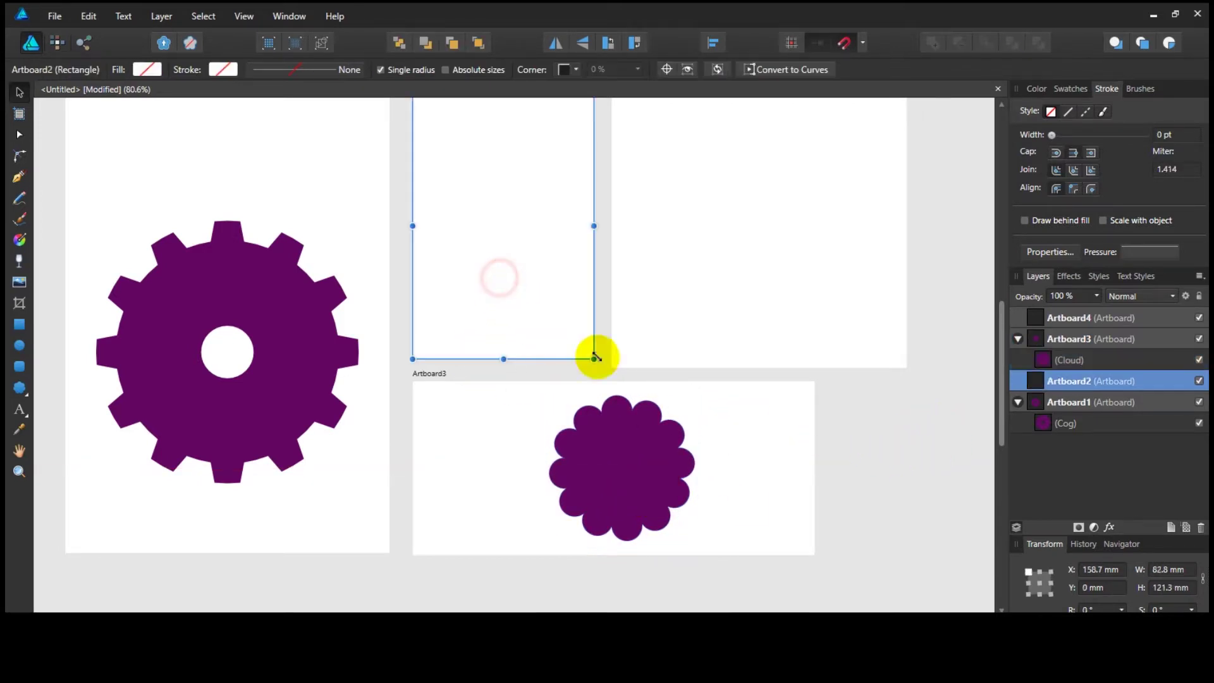
left_click(907, 417)
left_click(1018, 402)
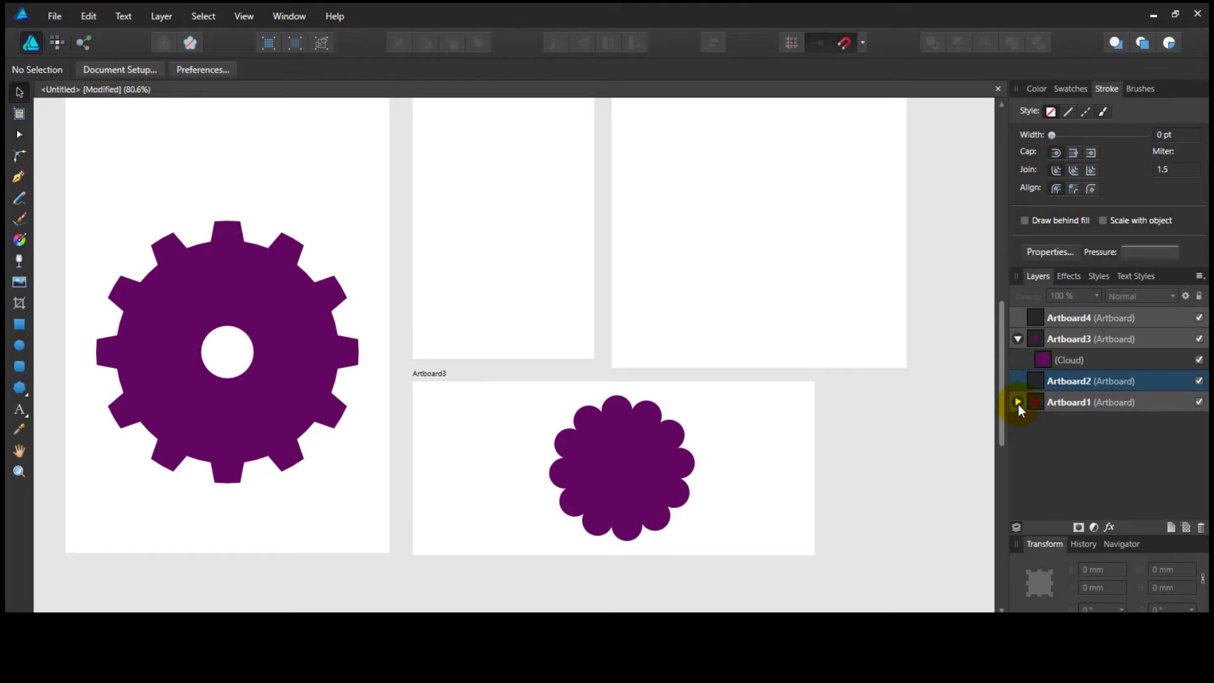
left_click(1018, 339)
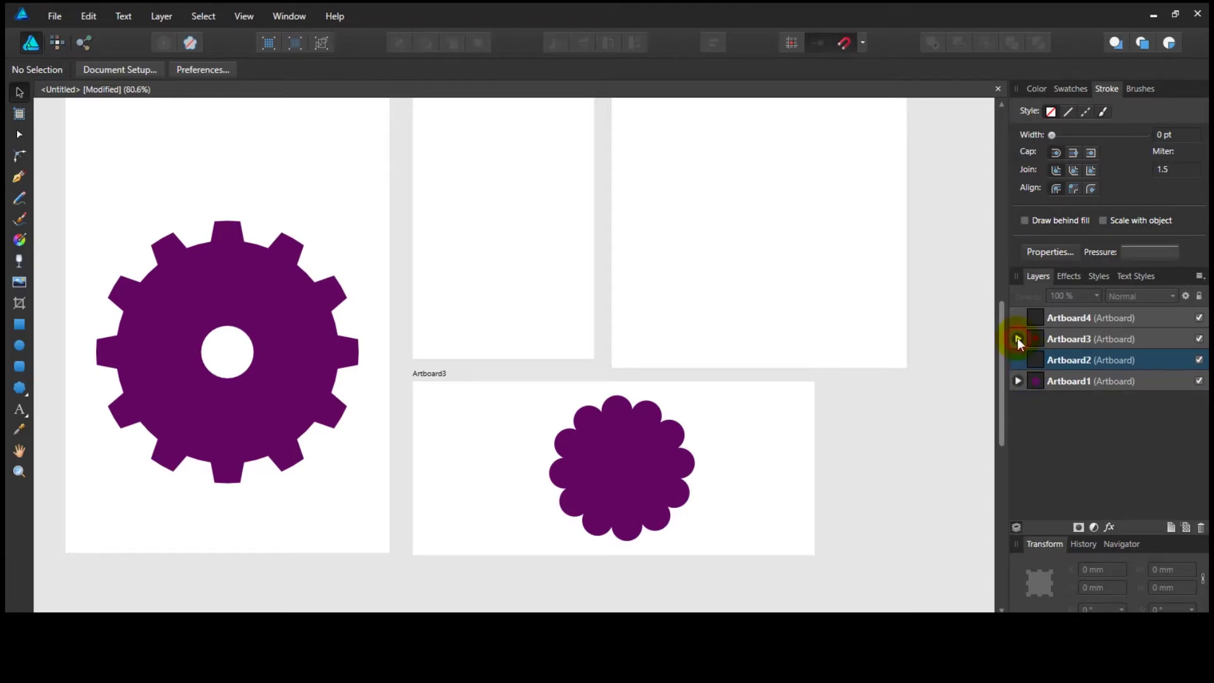
Fill the cloud on Artboard3 with orange, about C 0, M 67, Y 91, K 0
left_click(622, 427)
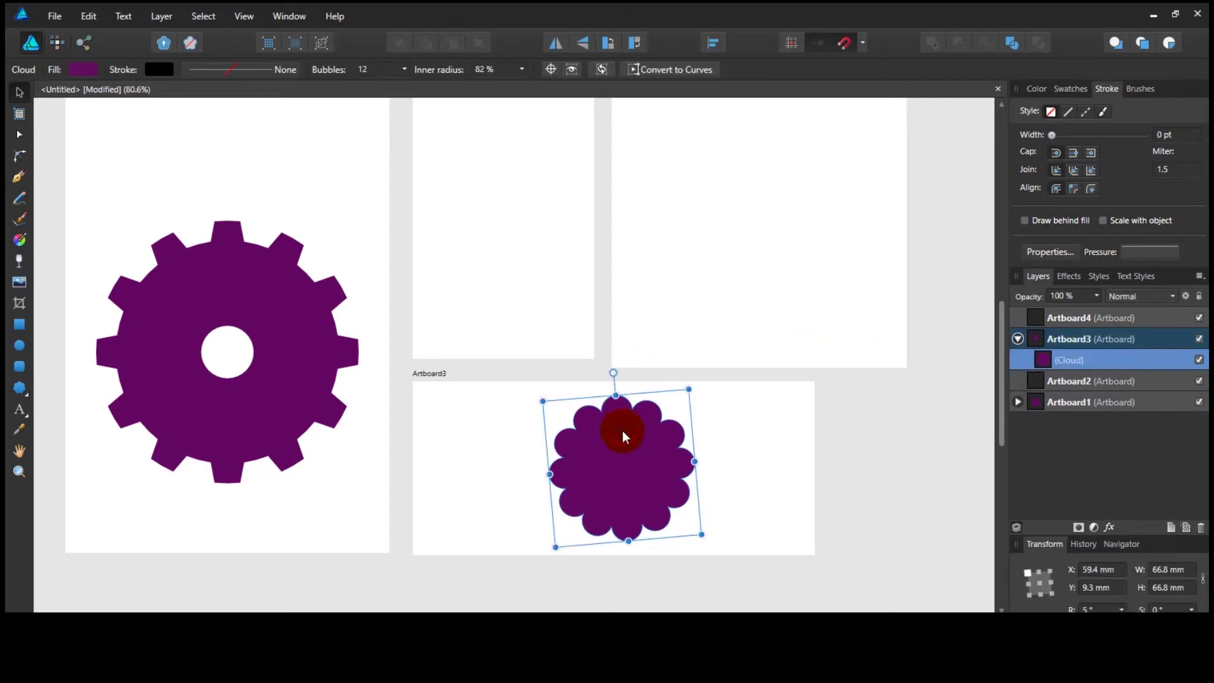
left_click(94, 71)
left_click_drag(100, 229, 35, 229)
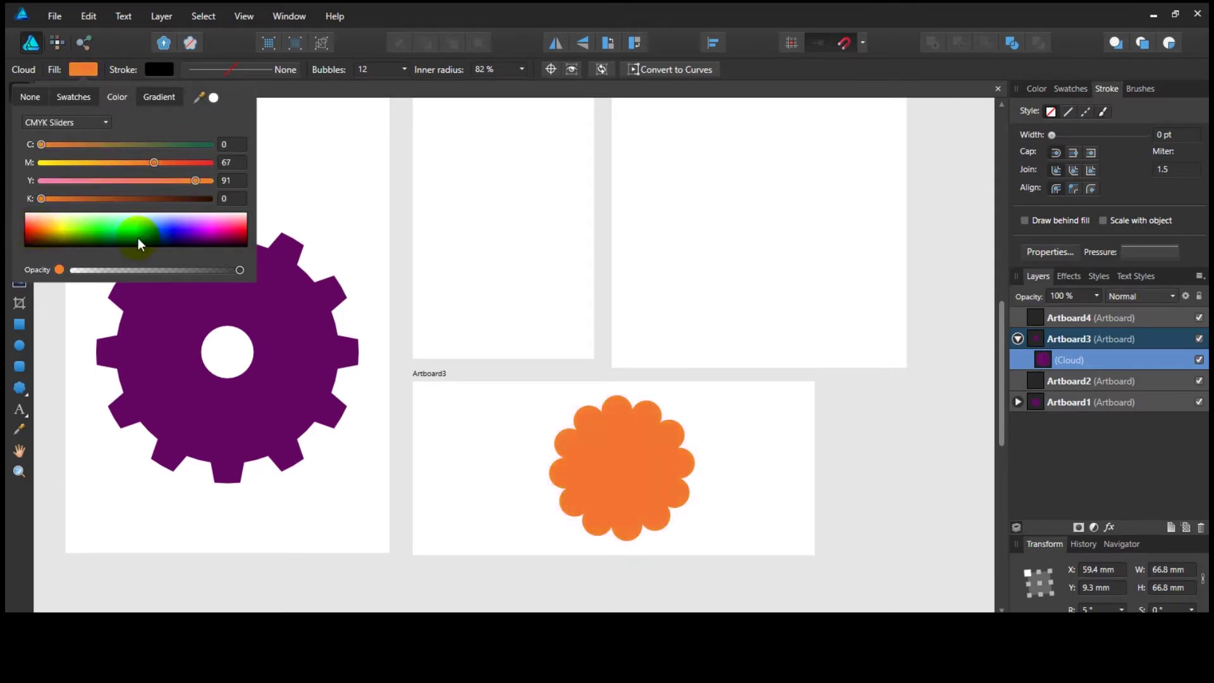
Draw a five-point double star about 50.1 mm wide and high on Artboard2 and reposition it near the artboard's horizontal middle
left_click(432, 283)
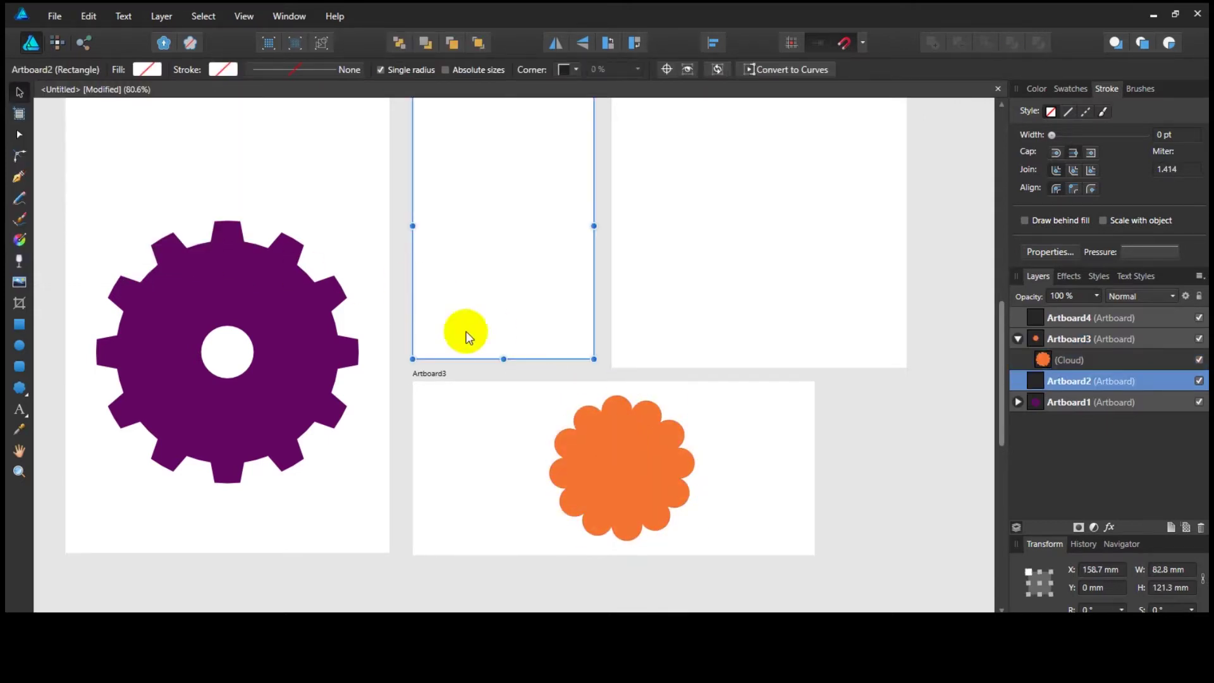
left_click(21, 391)
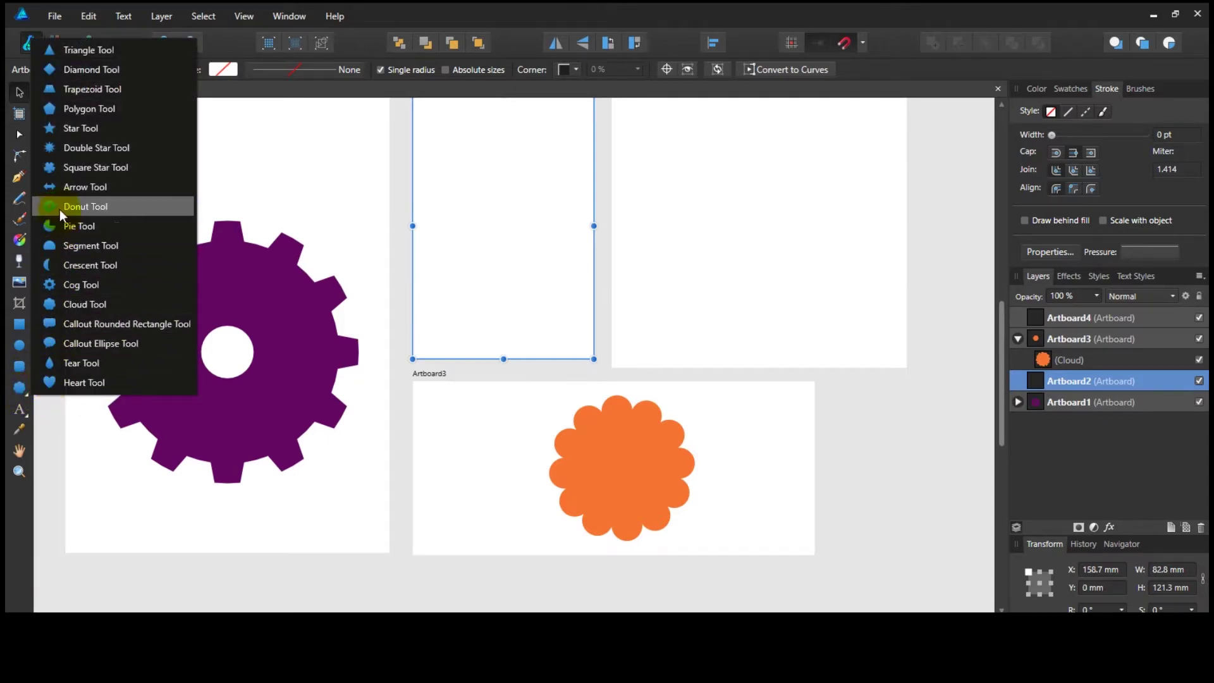
left_click(59, 149)
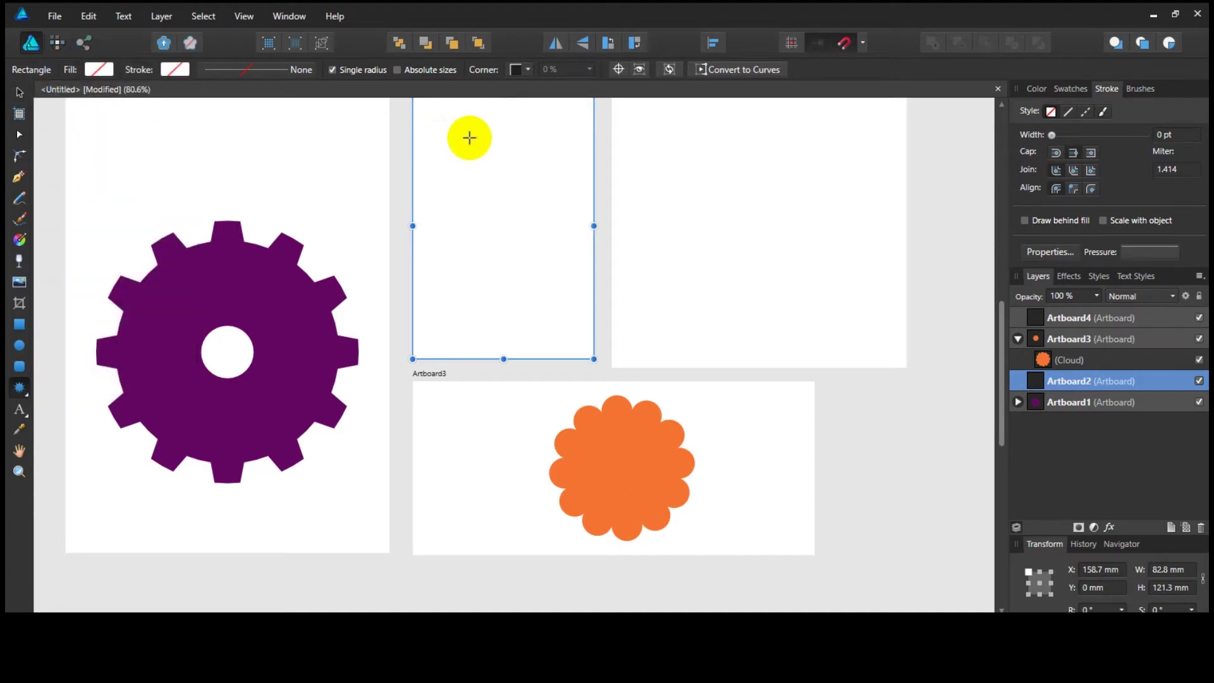
left_click_drag(484, 146, 591, 302)
left_click(17, 93)
left_click_drag(537, 200, 517, 188)
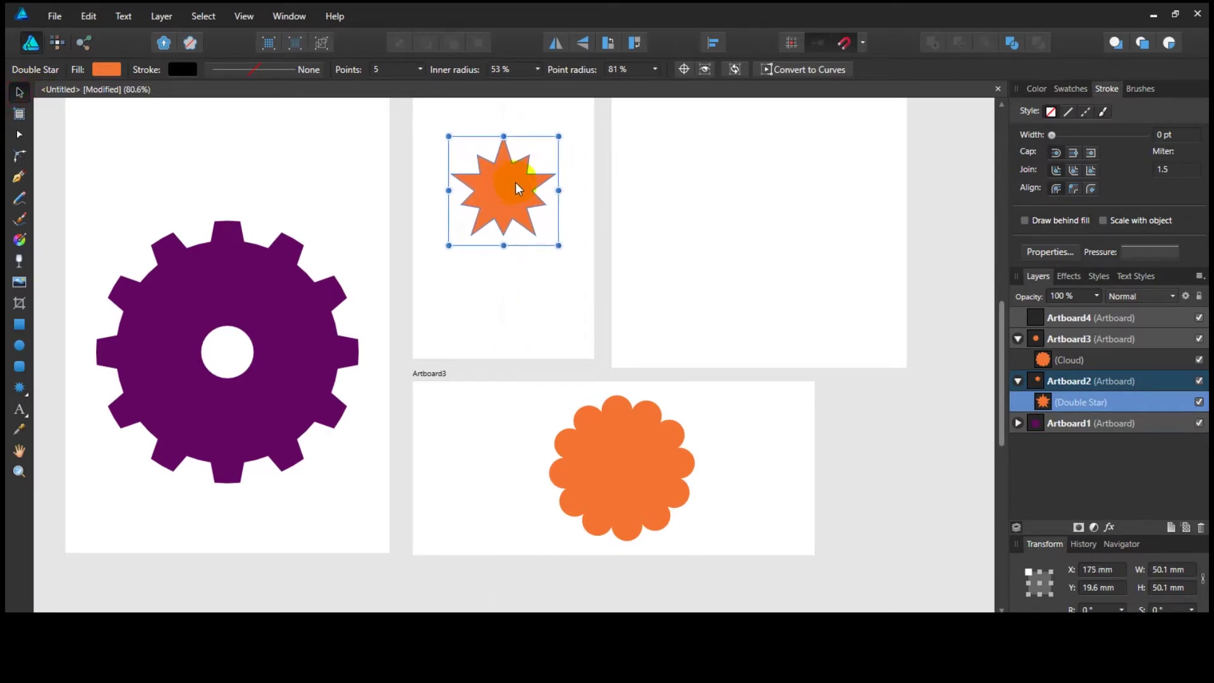
Move the cog on Artboard1 slightly upward, and enlarge the double star to about 66.5 × 71.4 mm, centred horizontally on Artboard2
left_click_drag(228, 305, 240, 269)
left_click(521, 186)
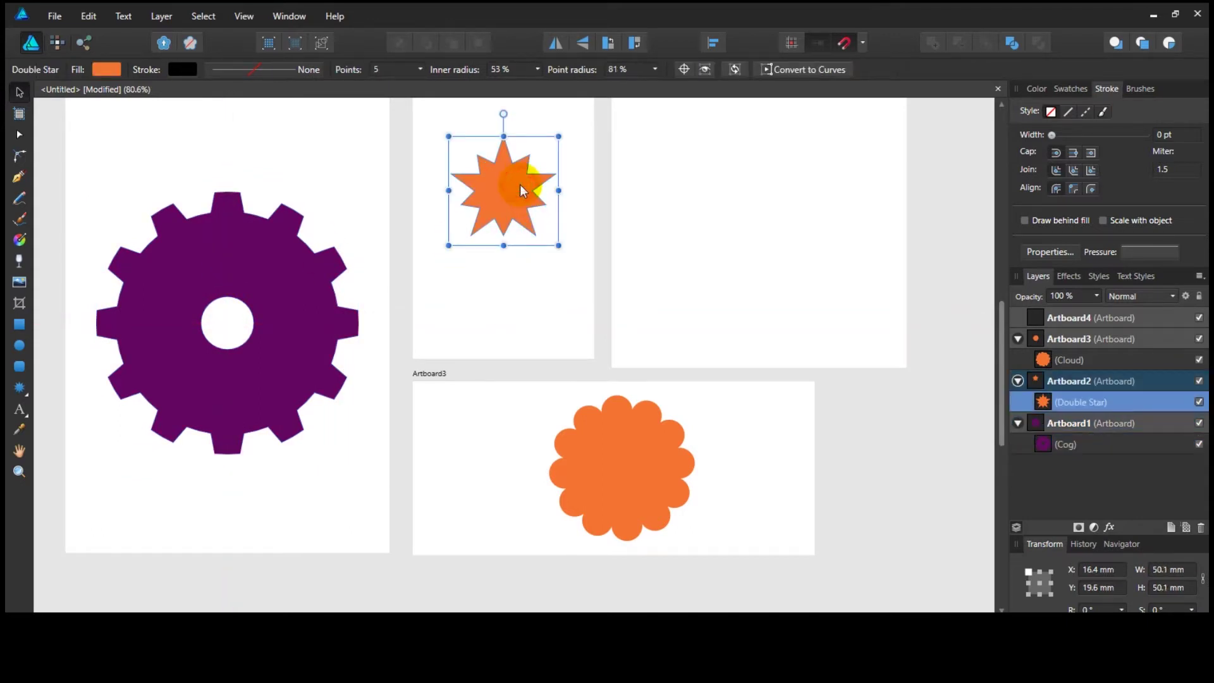
left_click_drag(559, 247, 594, 292)
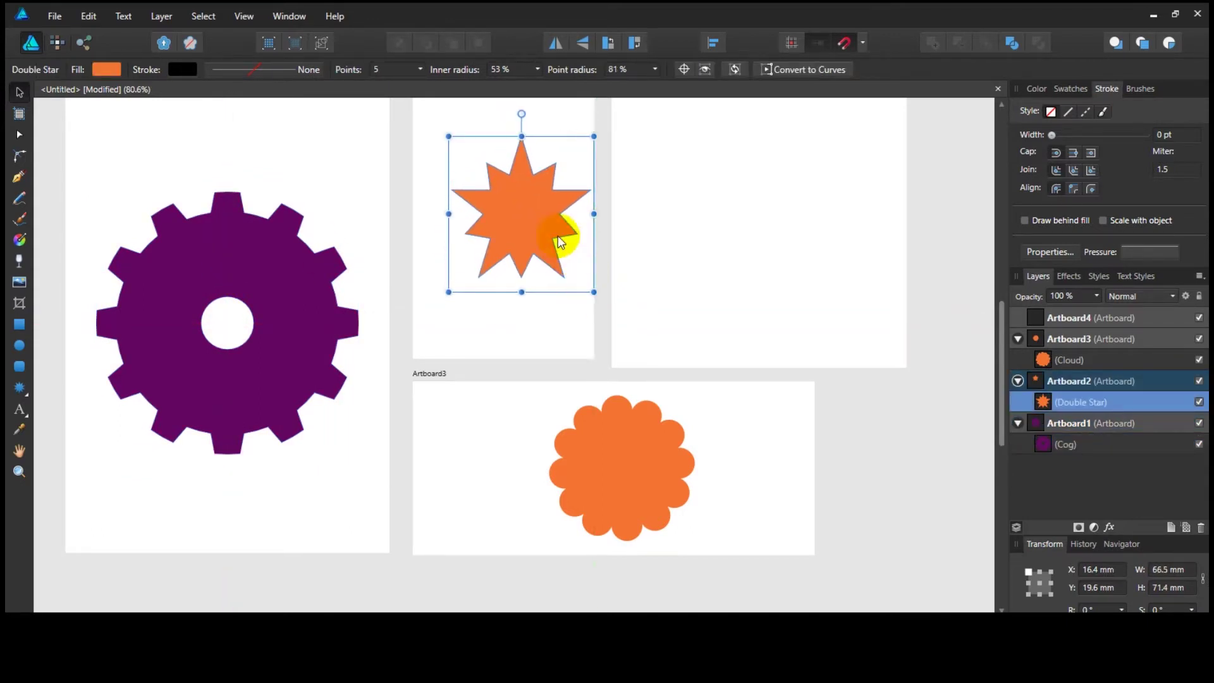
left_click_drag(530, 201, 512, 186)
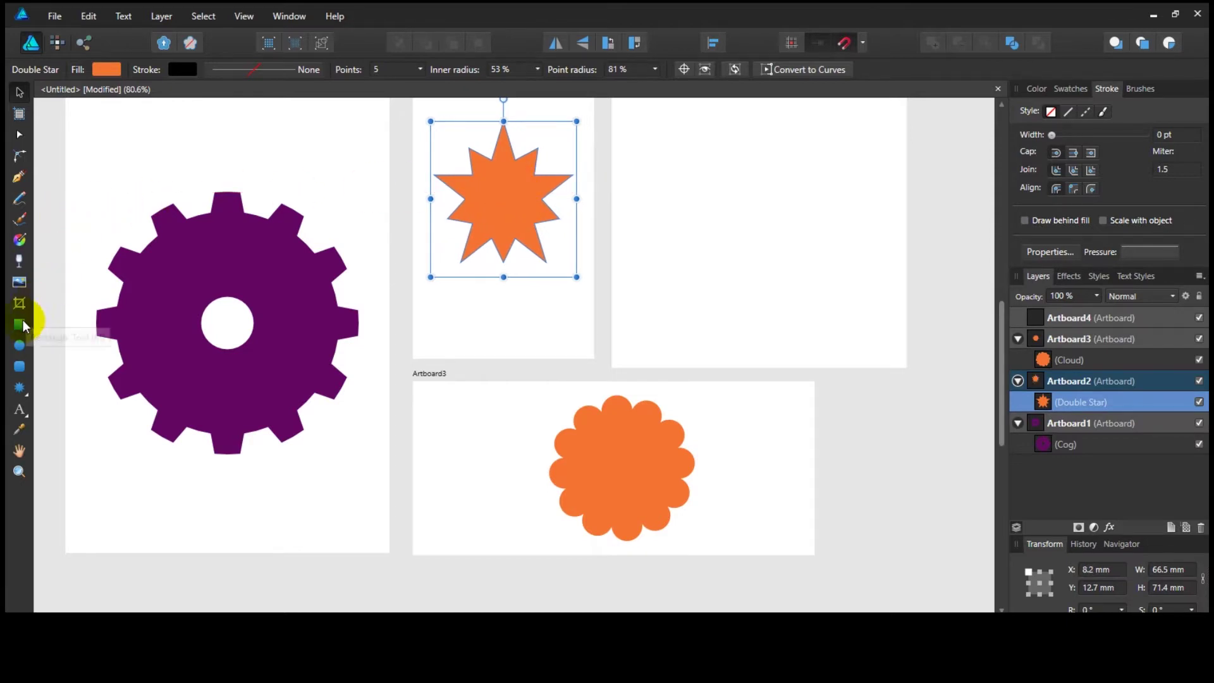
Draw a triangle about 72.9 mm wide and high on Artboard4 and move it to about X 25.4 mm, Y 26.3 mm
left_click(24, 398)
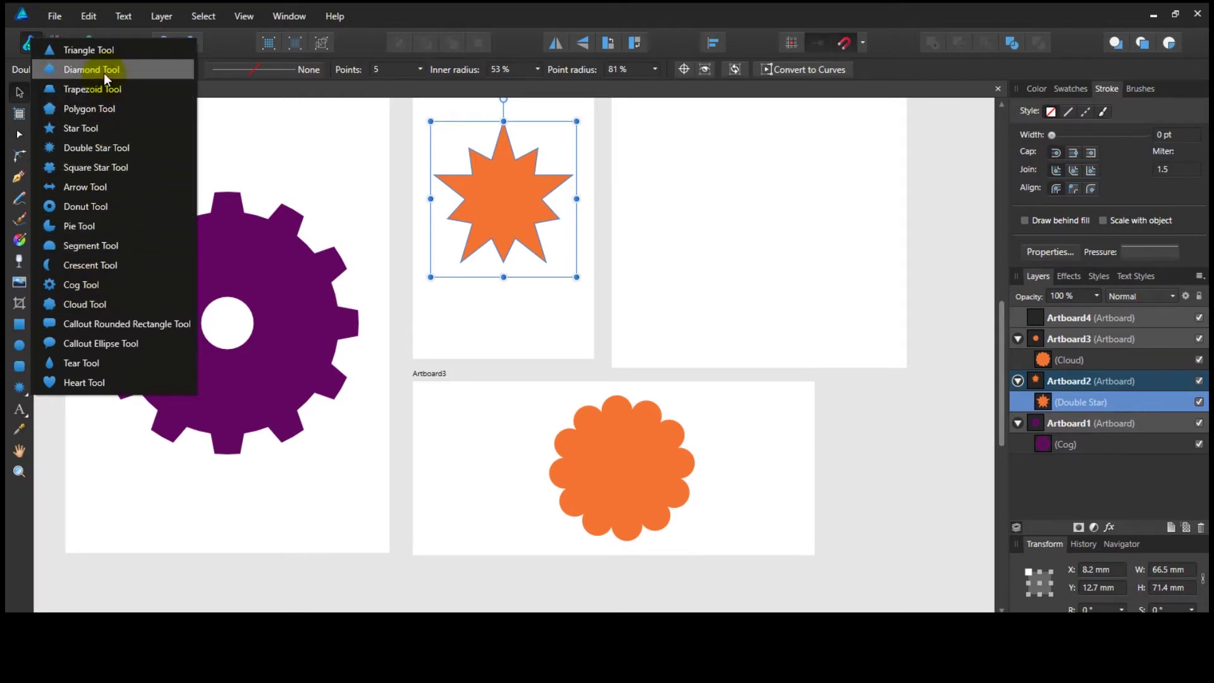
left_click(104, 56)
left_click_drag(718, 105, 882, 337)
scroll(805, 222, "up", 2)
left_click_drag(794, 274, 743, 288)
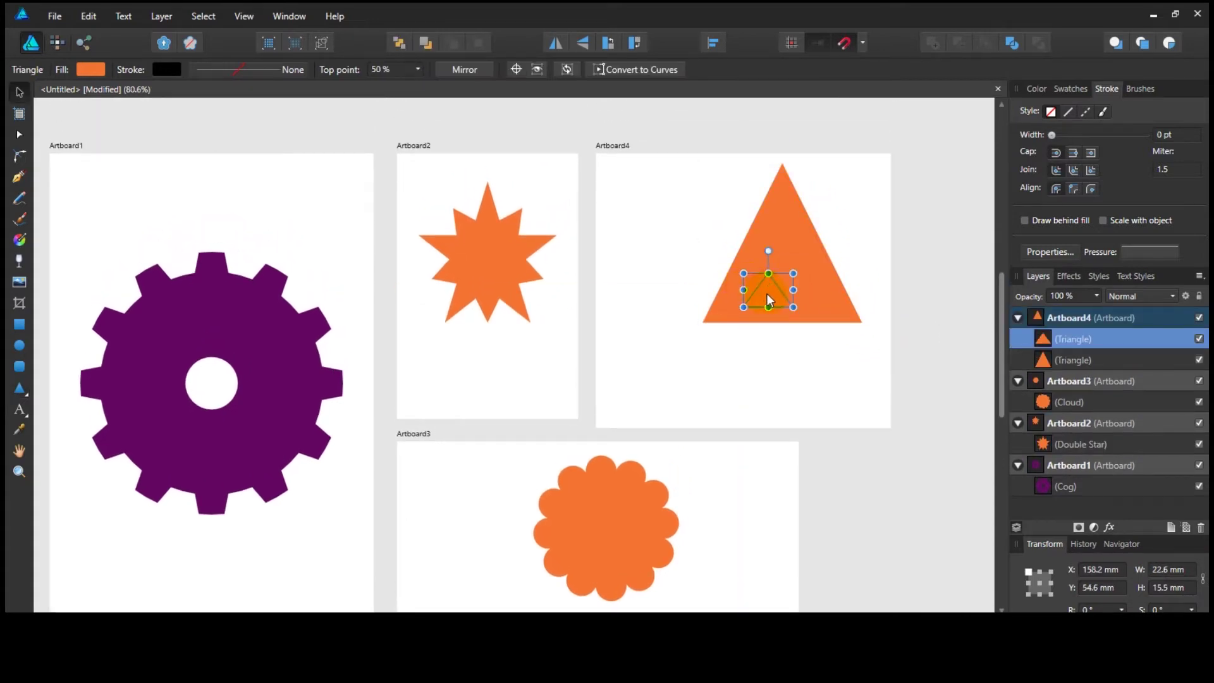
key("ctrl+z")
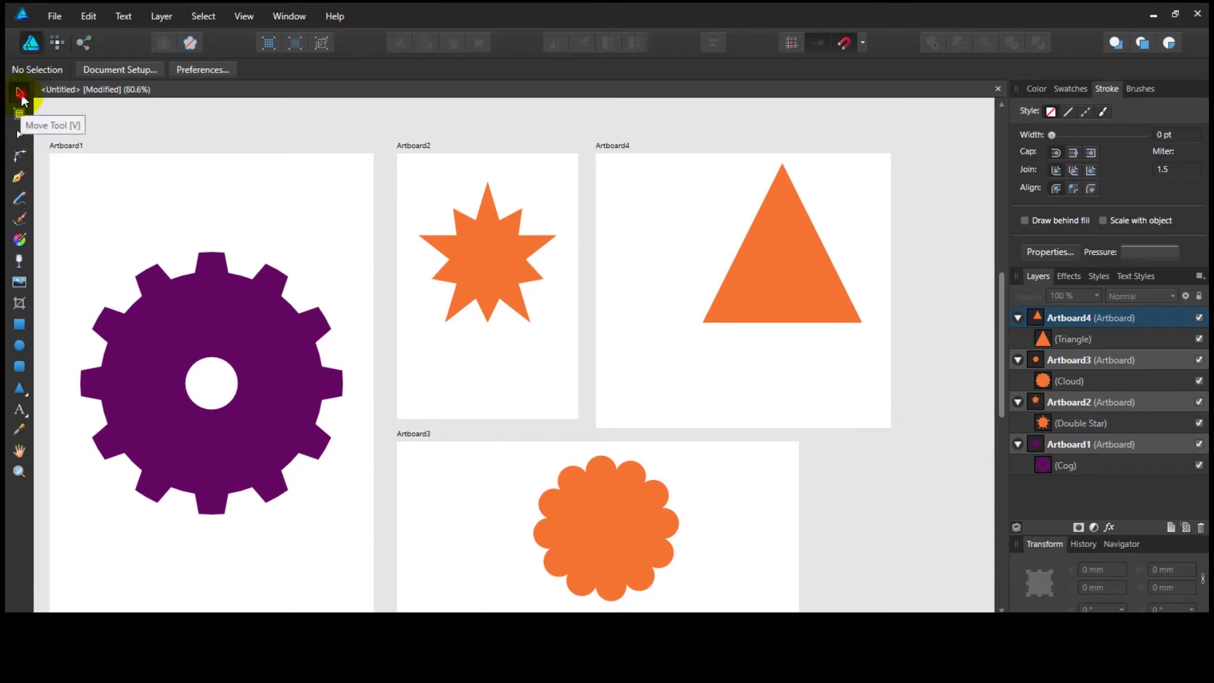
left_click_drag(815, 272, 764, 317)
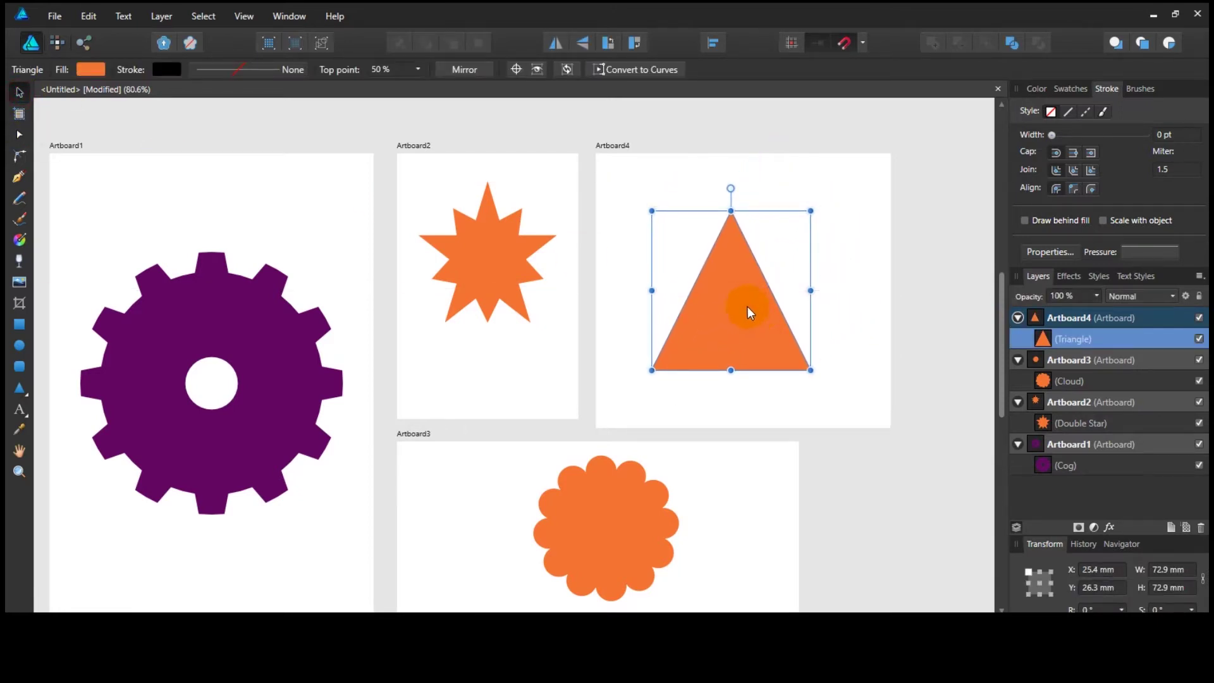
Lower the double star on Artboard2 to about Y 28.4 mm and fill it with dark green
left_click(499, 257)
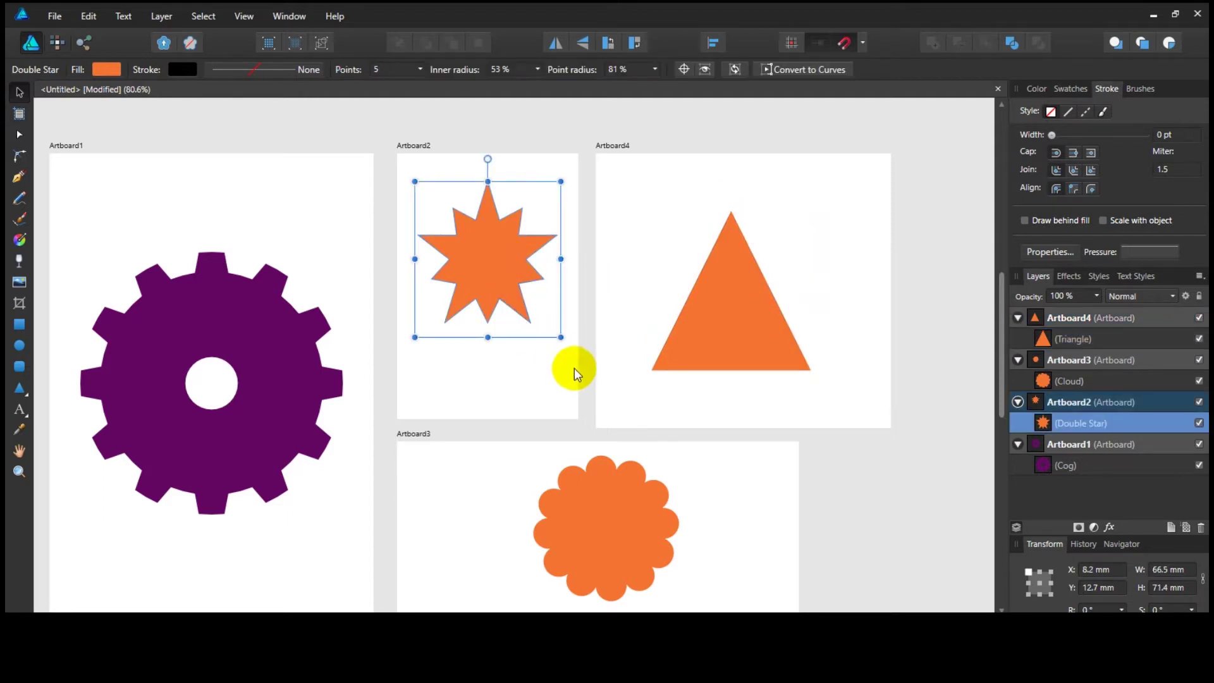
left_click_drag(484, 259, 485, 293)
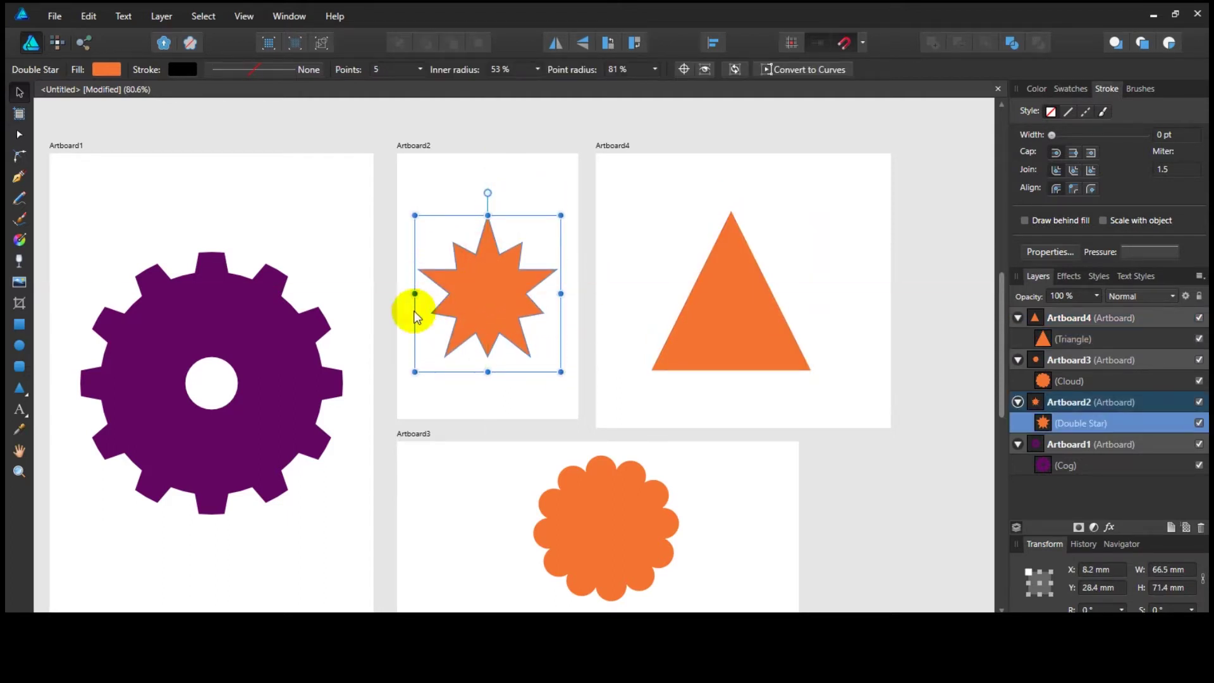
left_click(116, 74)
left_click_drag(100, 239, 54, 235)
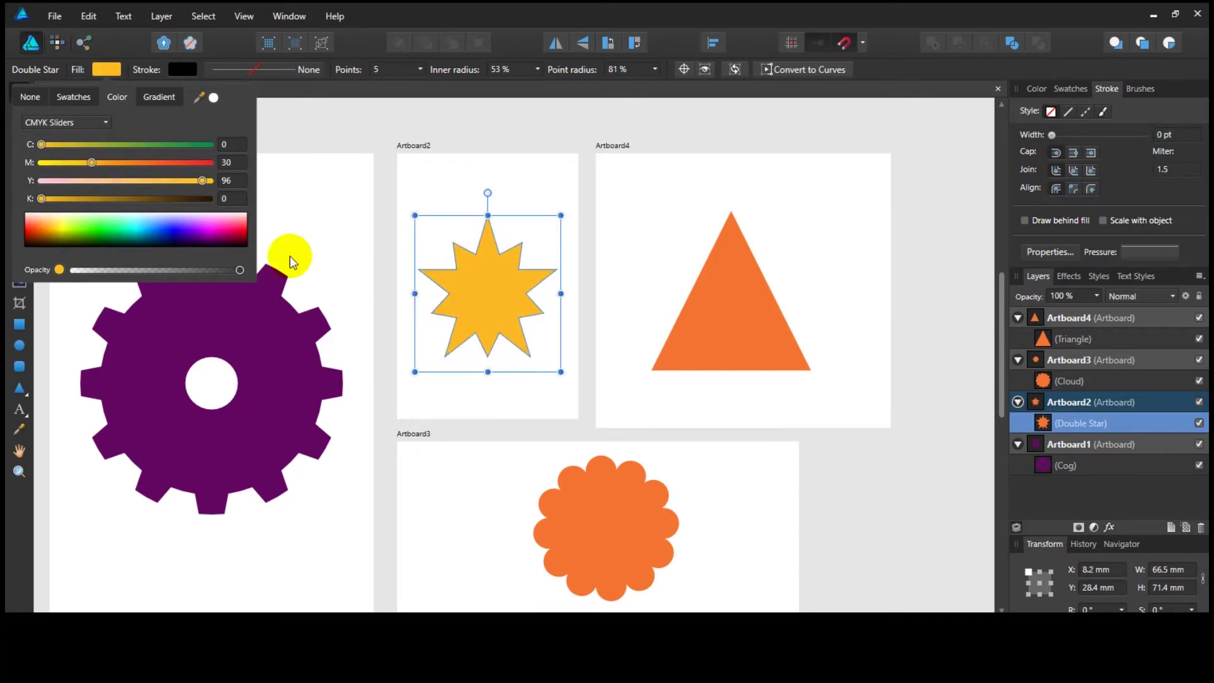
left_click_drag(92, 236, 115, 239)
Change the fill of the triangle on Artboard4 to red
left_click(707, 321)
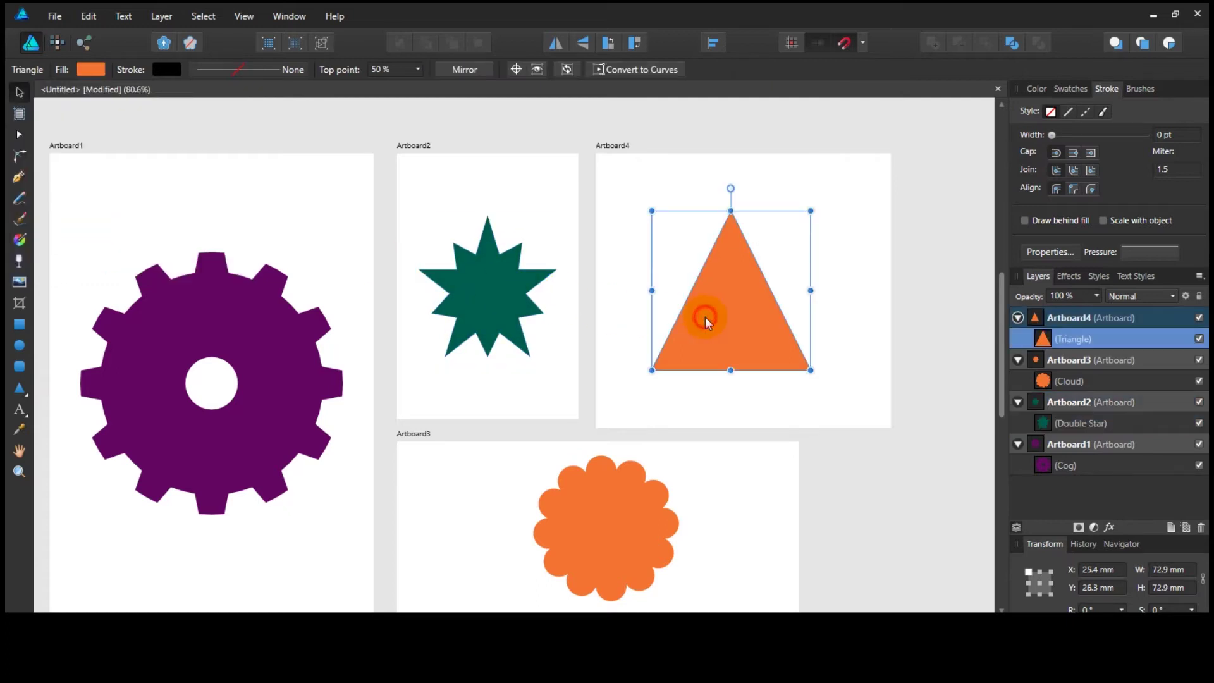
left_click(89, 69)
left_click_drag(191, 218, 241, 234)
Change the fill of the cloud on Artboard3 to blue and clear the selection
left_click(676, 516)
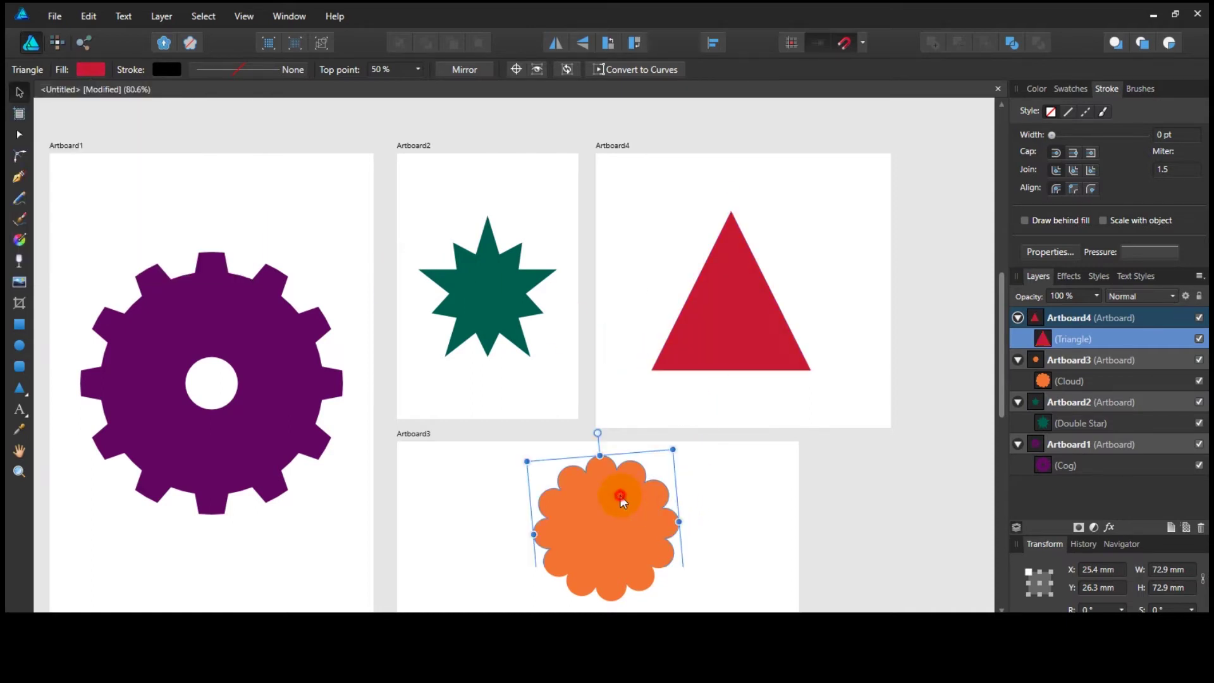
left_click(83, 69)
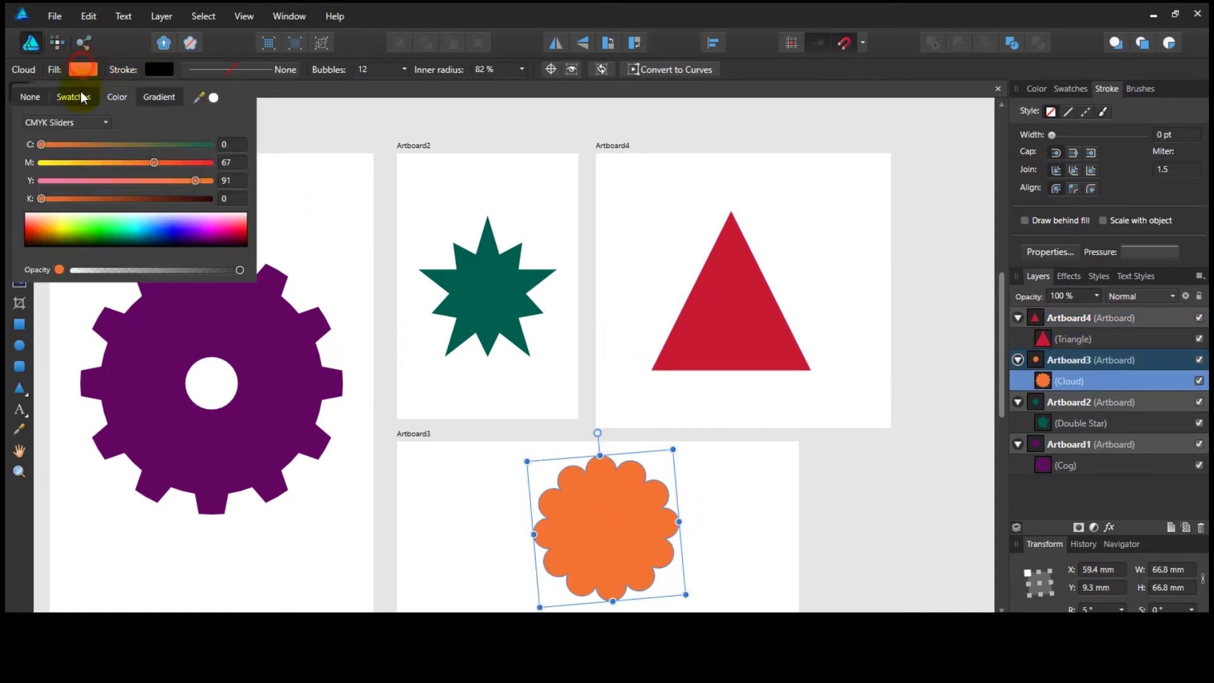
left_click_drag(82, 221, 33, 216)
left_click_drag(95, 218, 154, 233)
left_click(625, 239)
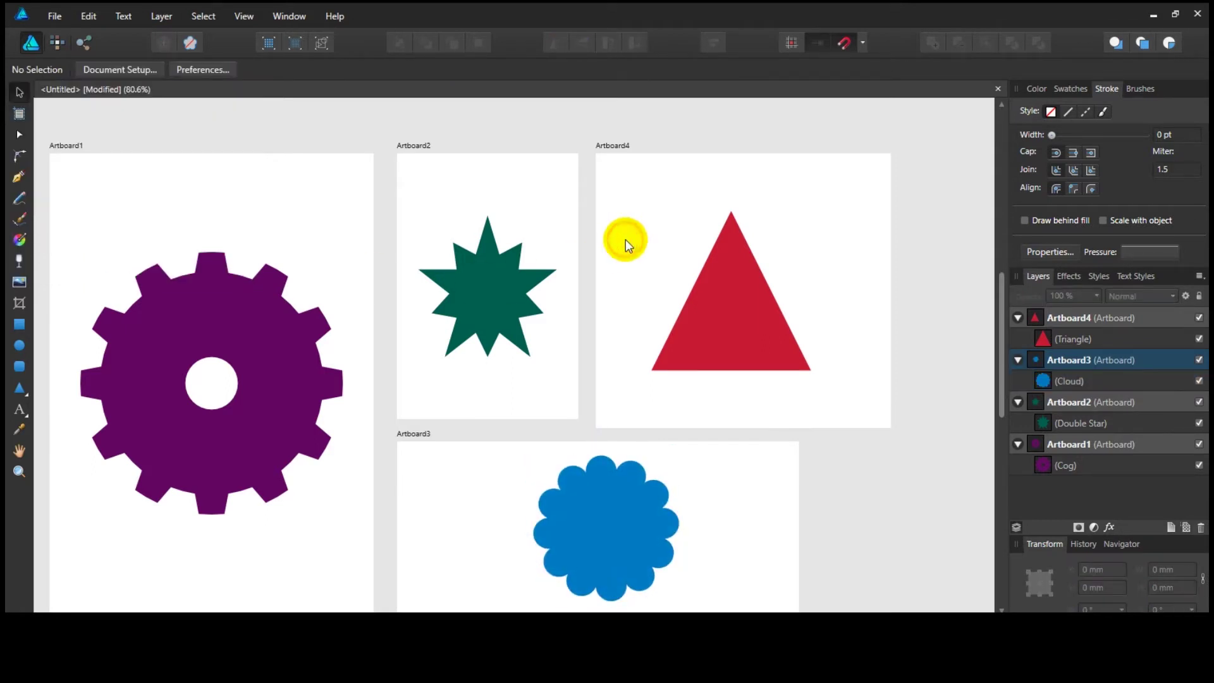
Rename Artboard4, which holds the red triangle, as RED
key("ctrl+0")
left_click(673, 279)
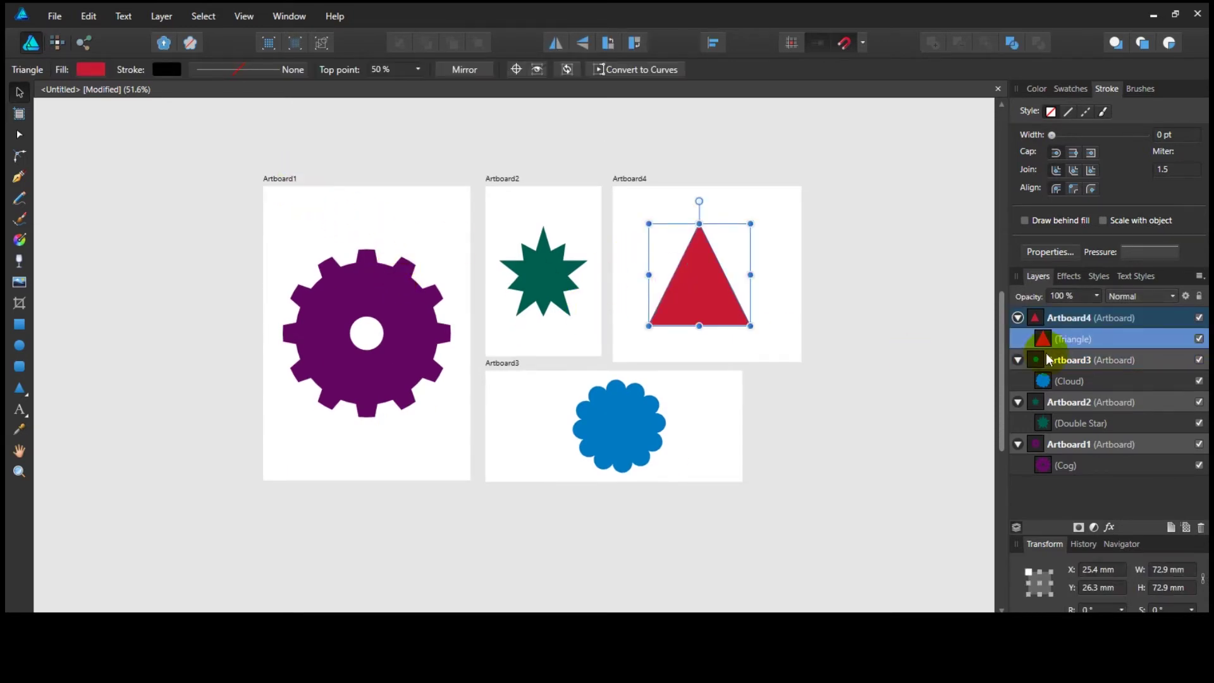
double_click(1064, 317)
type("RED")
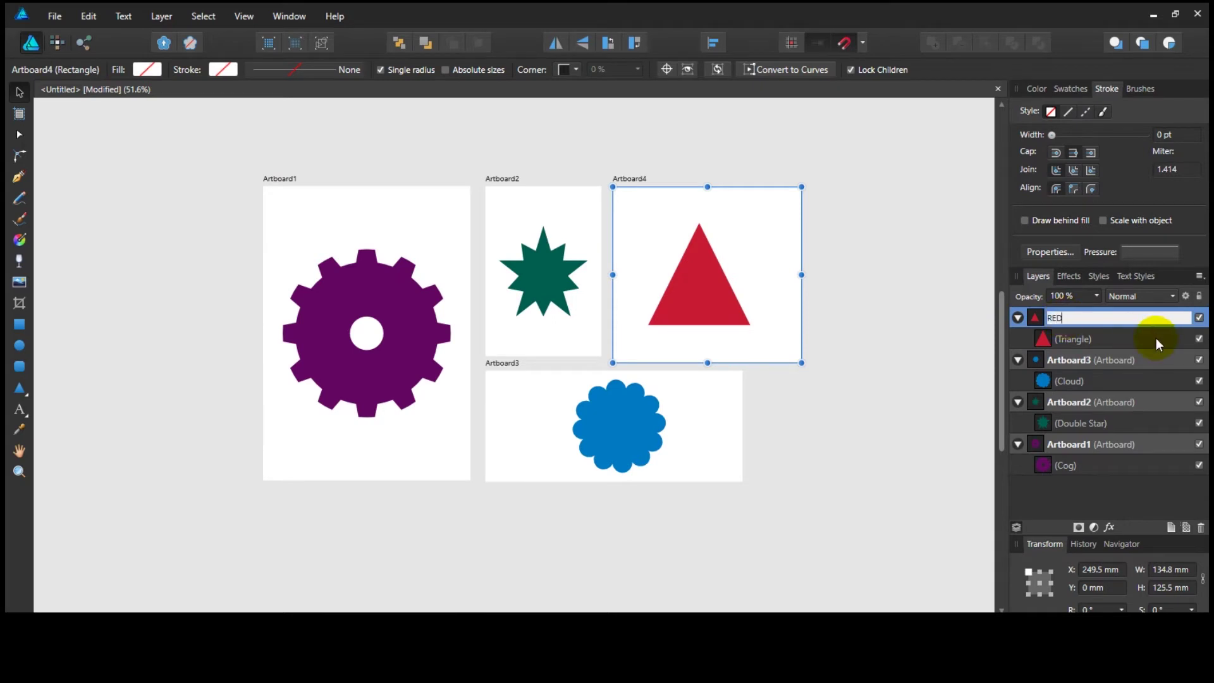
key("Return")
Rename Artboard3, which holds the blue cloud, as Cyan
left_click(1066, 360)
double_click(1065, 360)
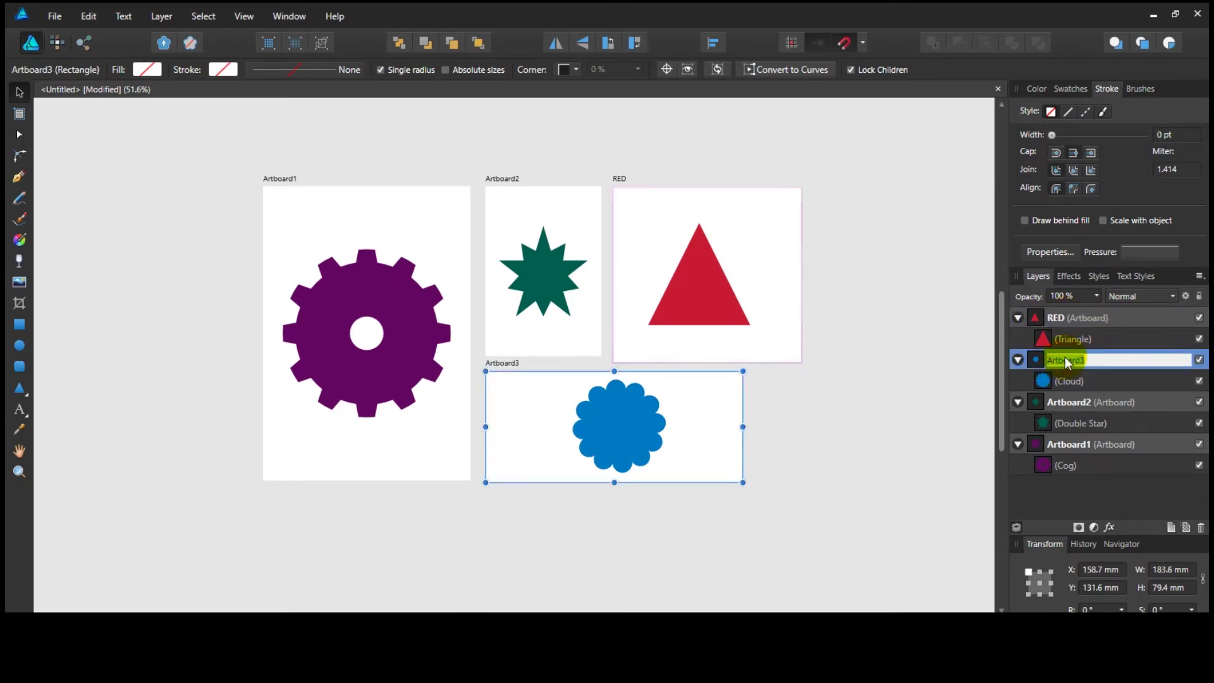
type("Cyan")
key("Return")
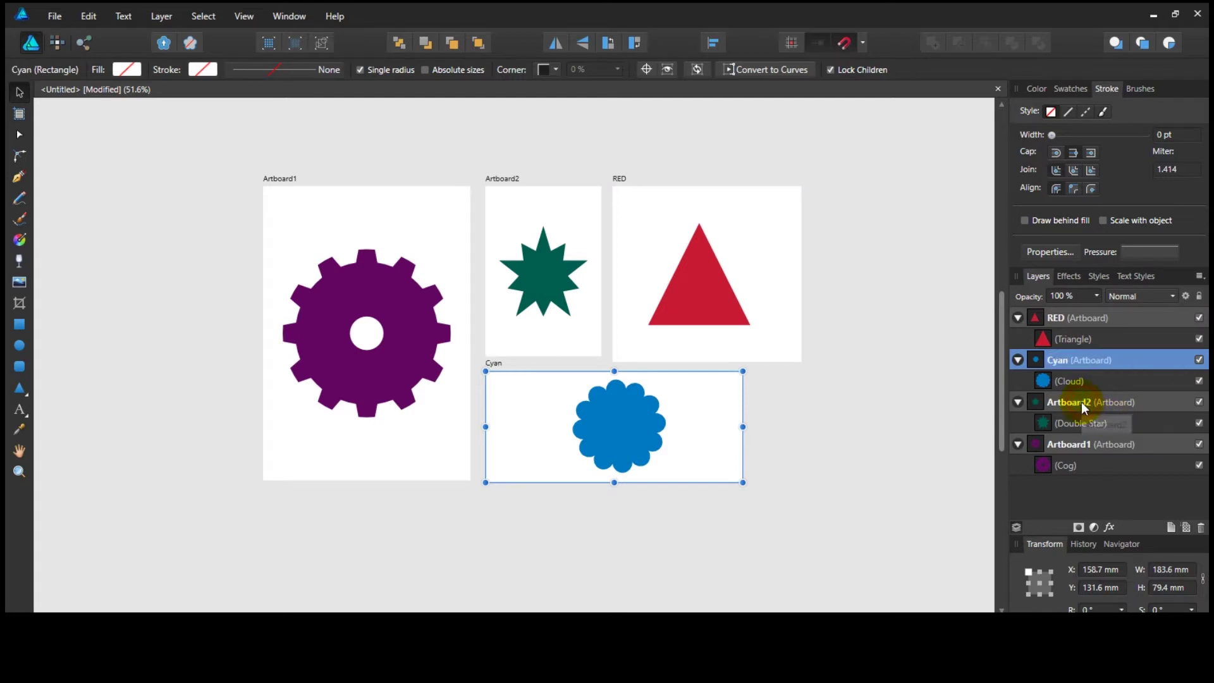
Rename Artboard2, which holds the green double star, as Grean
left_click(1075, 406)
double_click(1074, 406)
type("Grean")
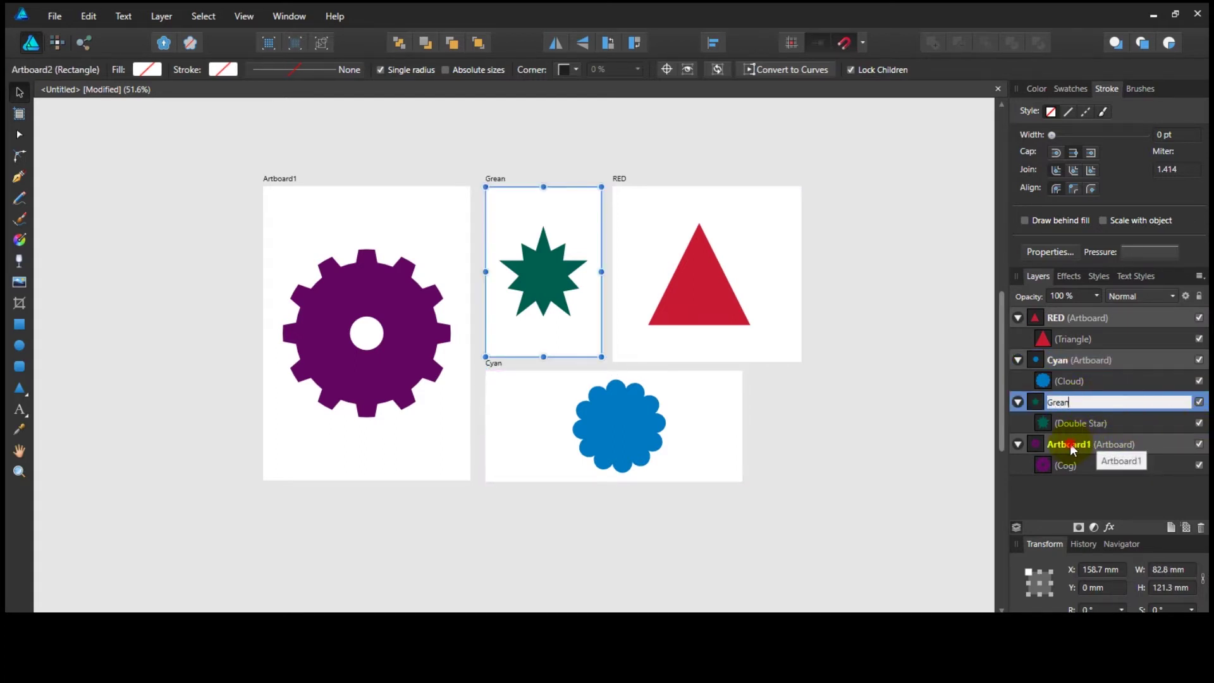
key("Return")
Rename Artboard1, which holds the purple cog, as Purple
double_click(1070, 443)
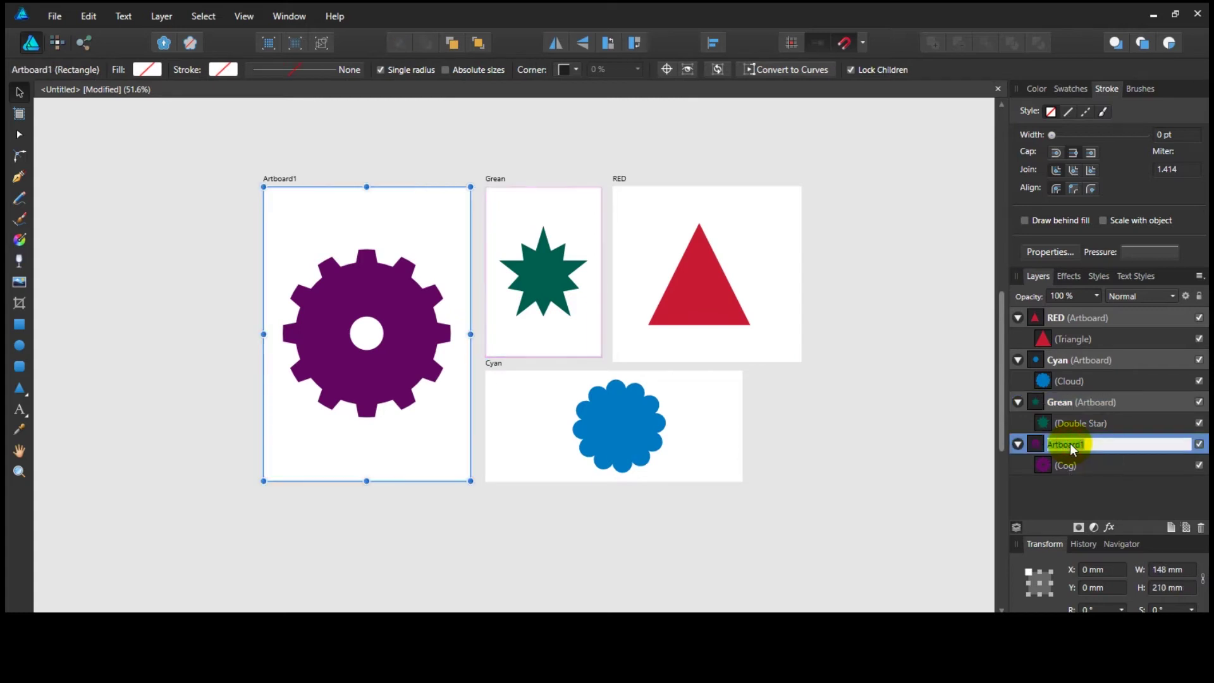
type("Purple")
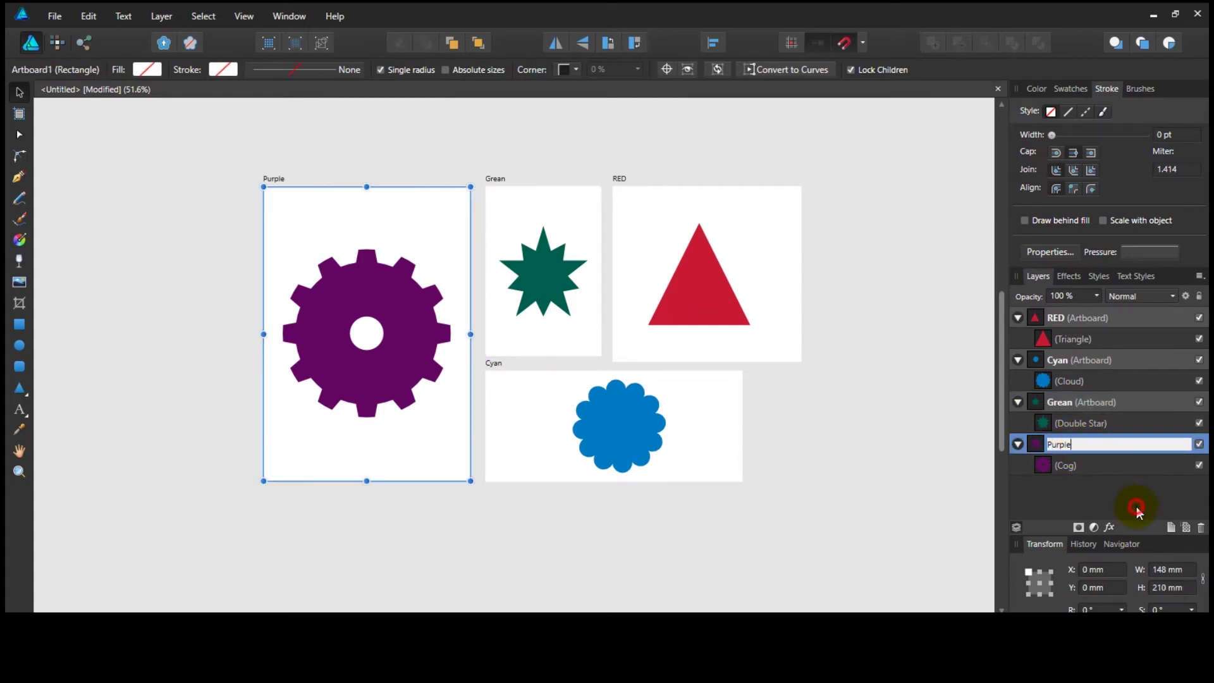
left_click(1136, 507)
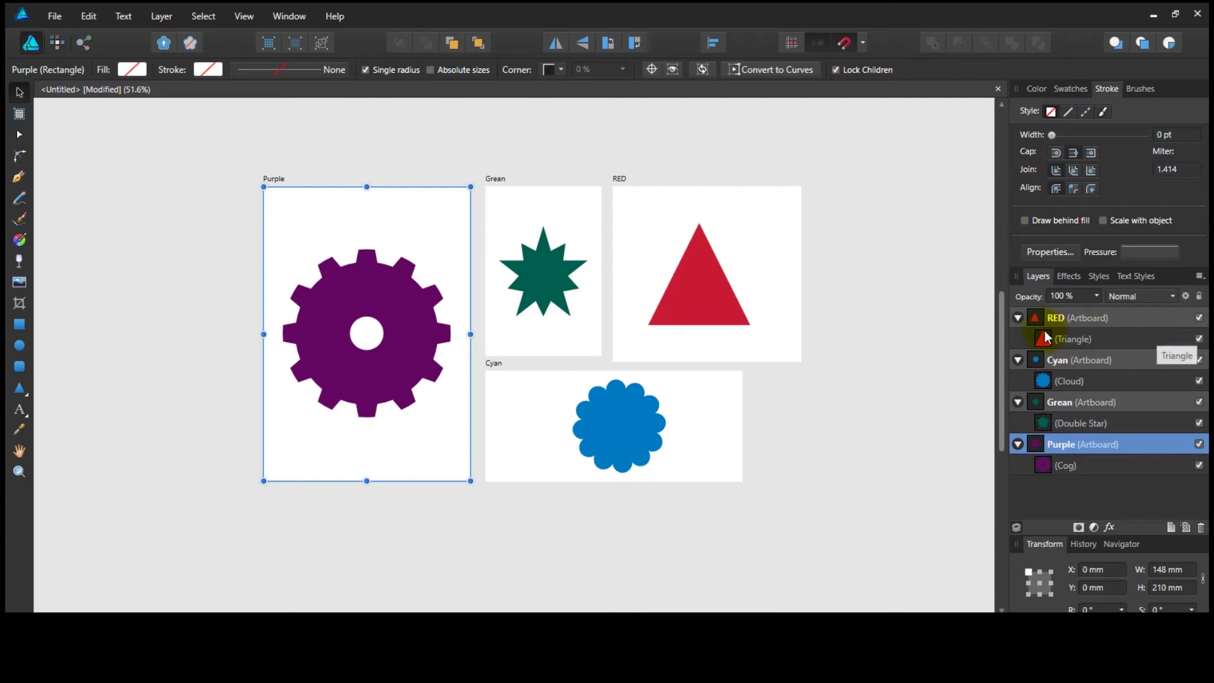
Collapse the layer contents of all four artboards and select each artboard in turn, from RED down to Purple
left_click(1018, 317)
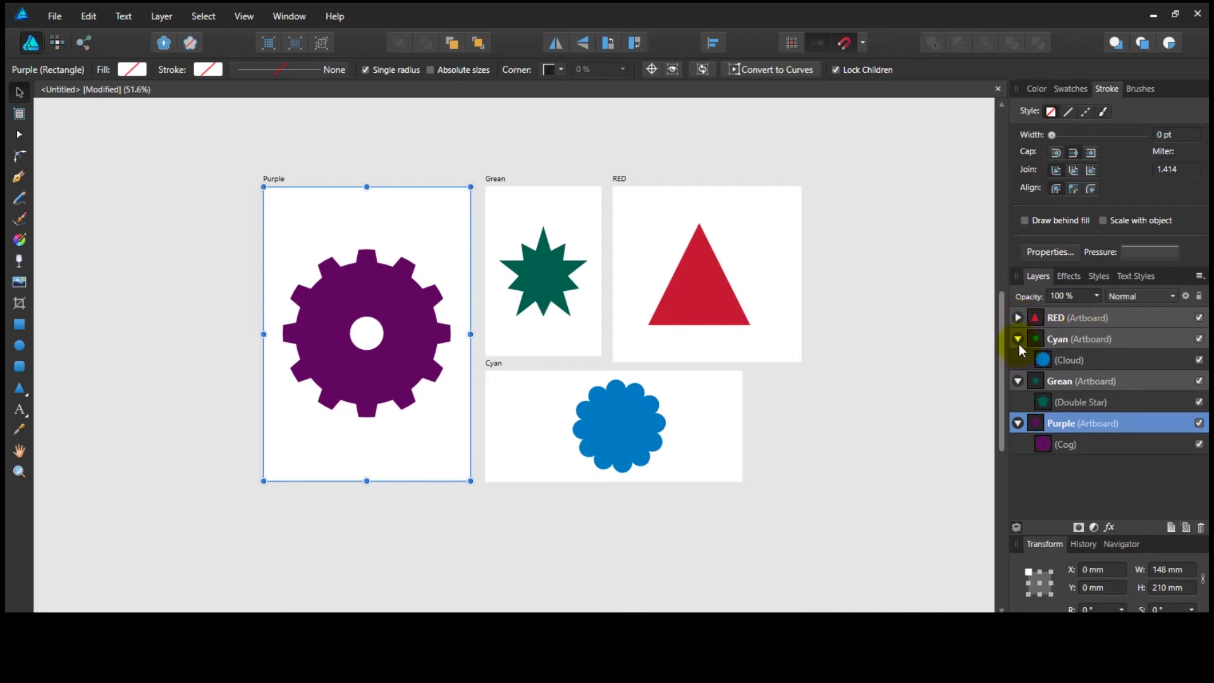
left_click(1018, 339)
left_click(1018, 360)
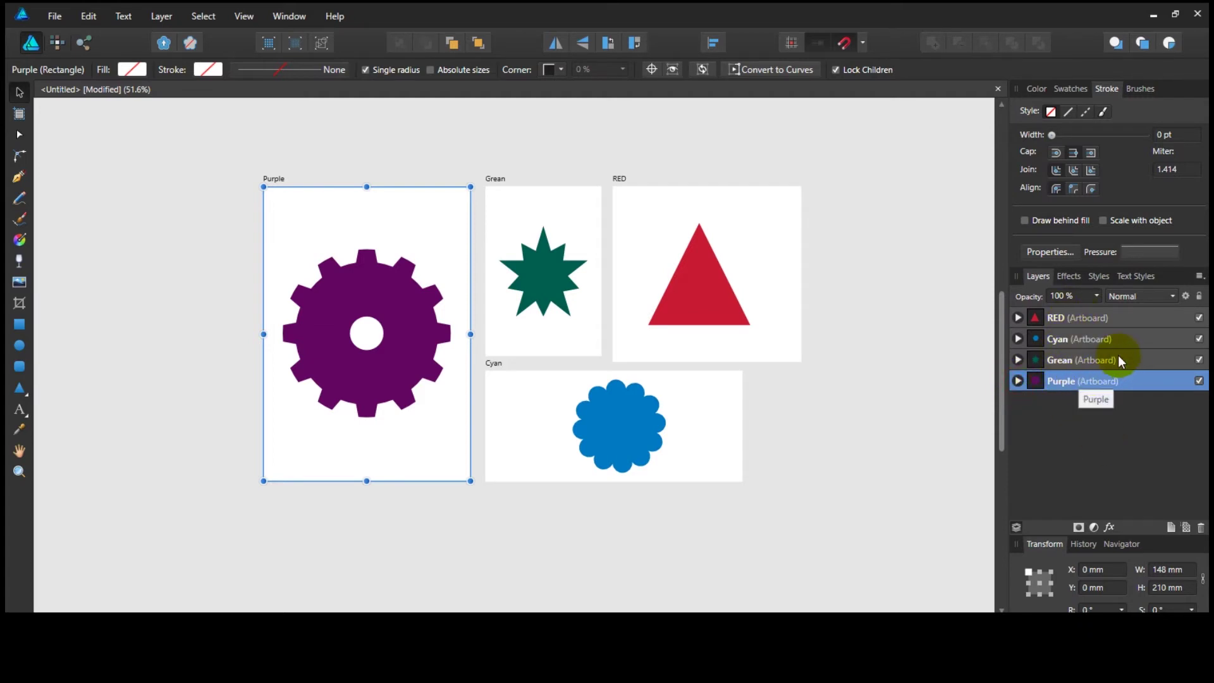
left_click(1079, 317)
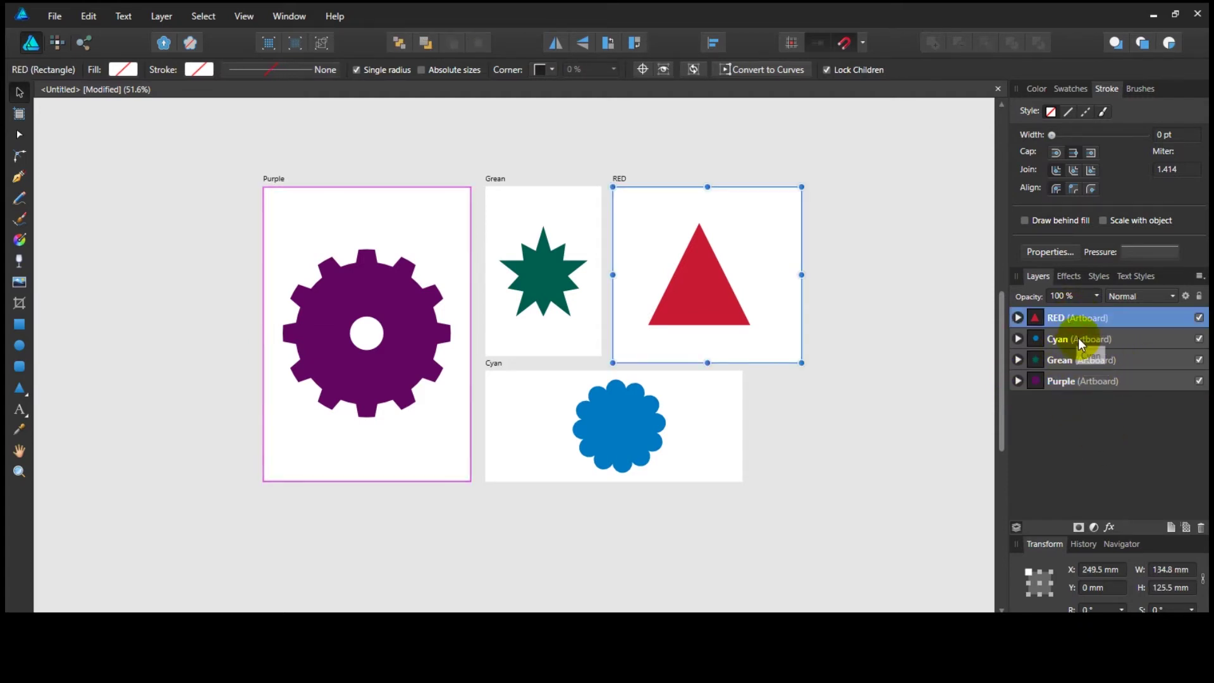
left_click(1079, 339)
left_click(1094, 361)
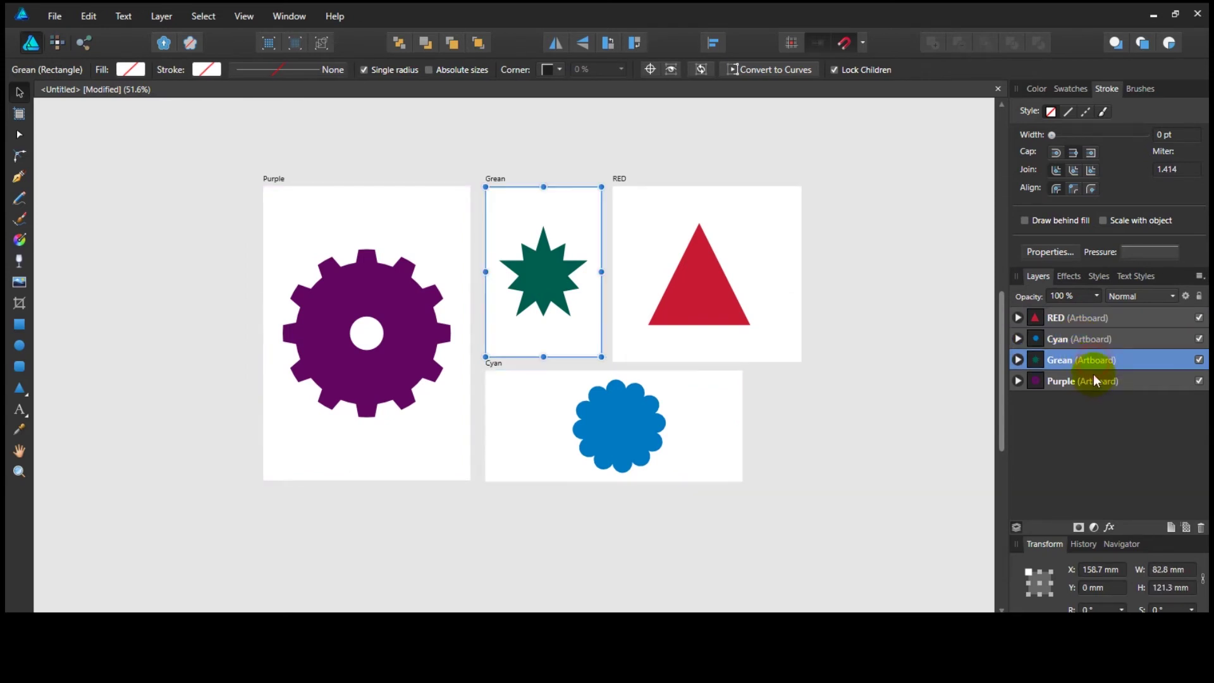
left_click(1100, 381)
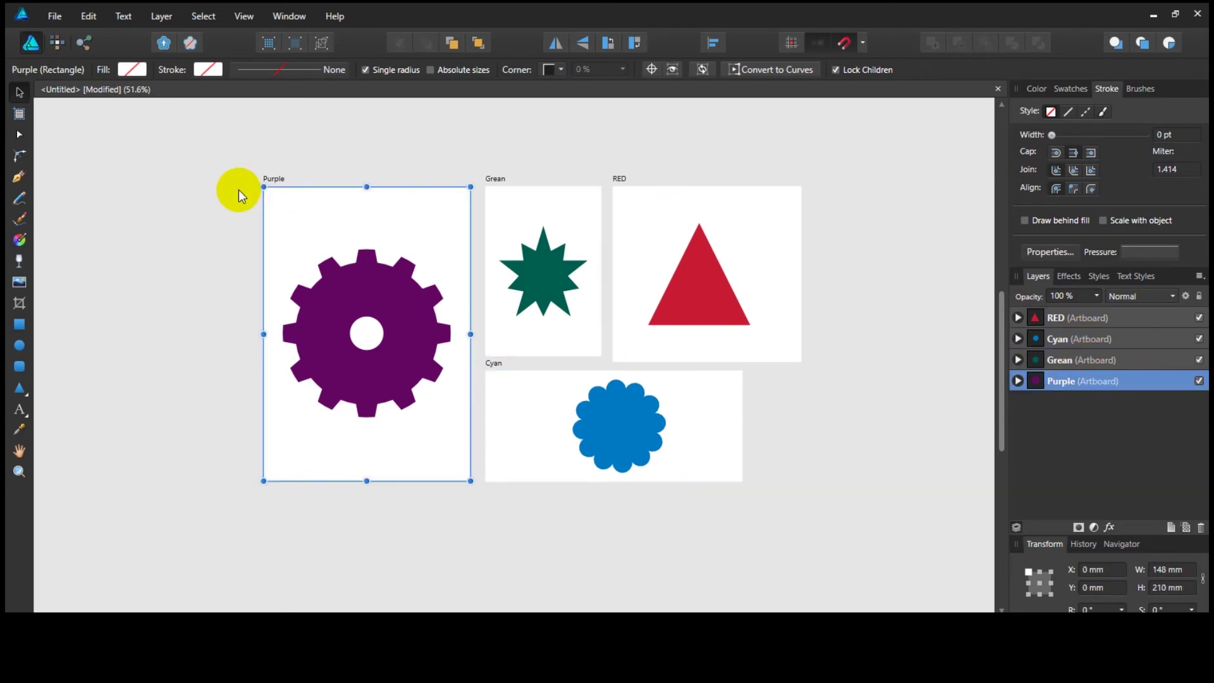
Examine the name labels above the artboards on the canvas at close range
scroll(295, 173, "up", 5)
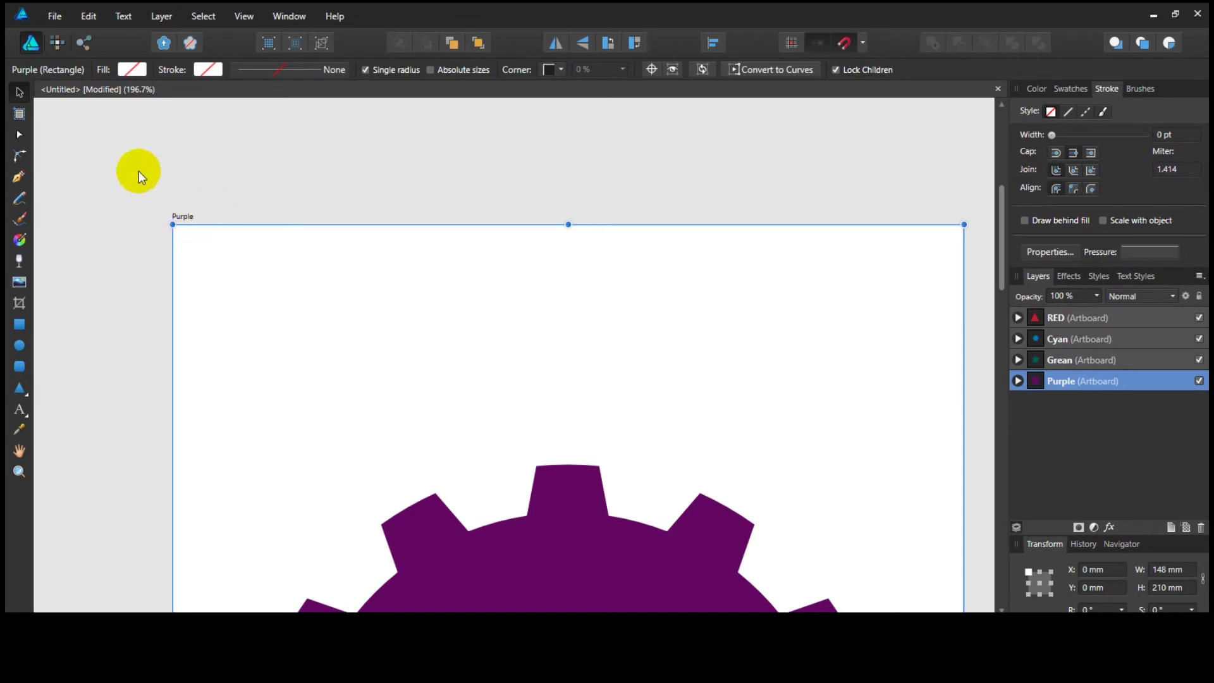
left_click_drag(155, 199, 209, 233)
left_click_drag(920, 287, 499, 244)
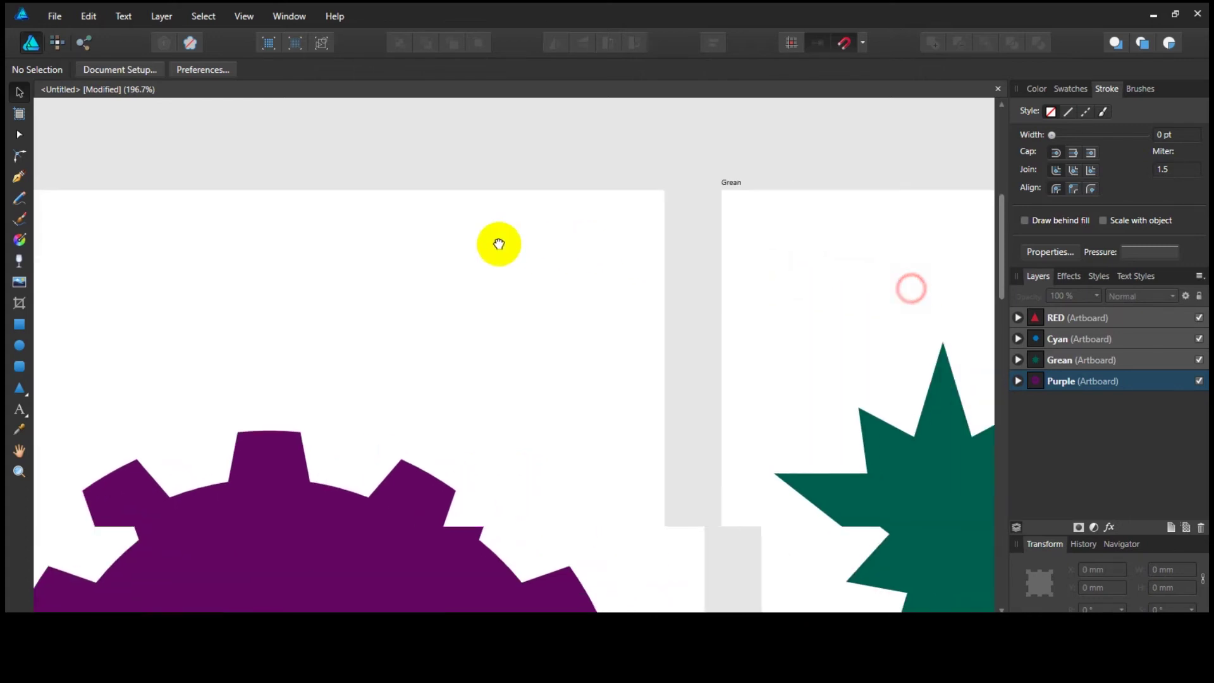
left_click_drag(506, 138, 578, 199)
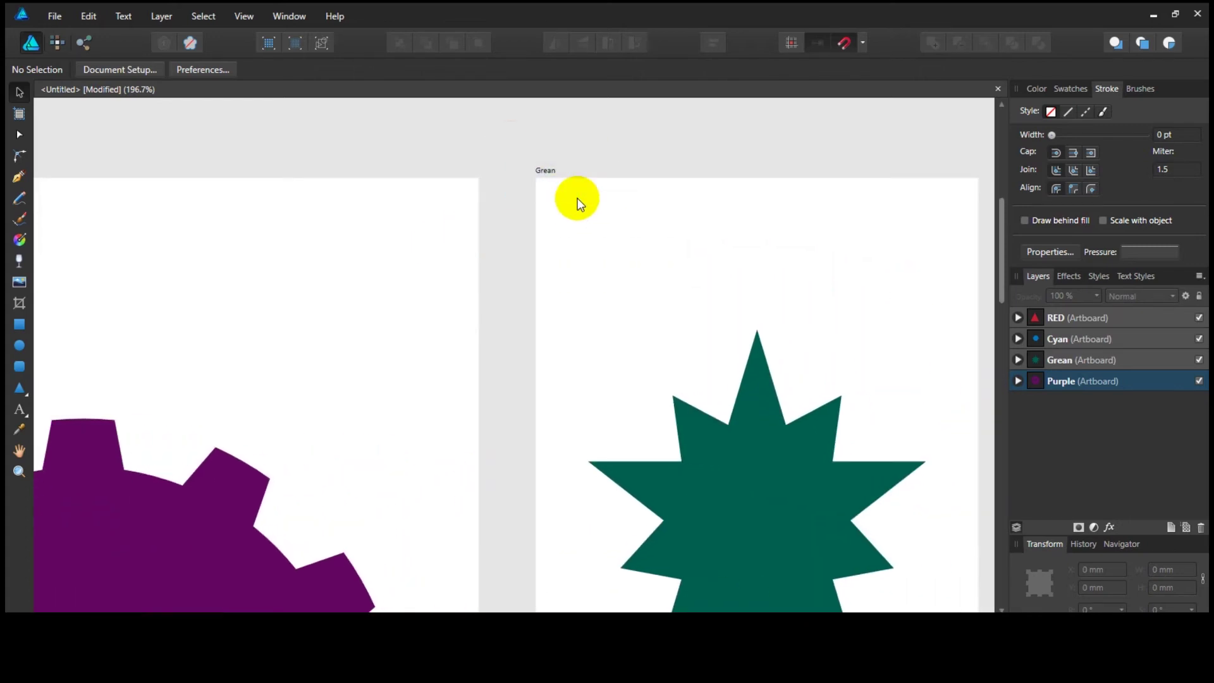
left_click_drag(645, 520, 578, 154)
left_click_drag(454, 489, 503, 524)
left_click_drag(943, 321, 317, 491)
left_click_drag(578, 213, 574, 434)
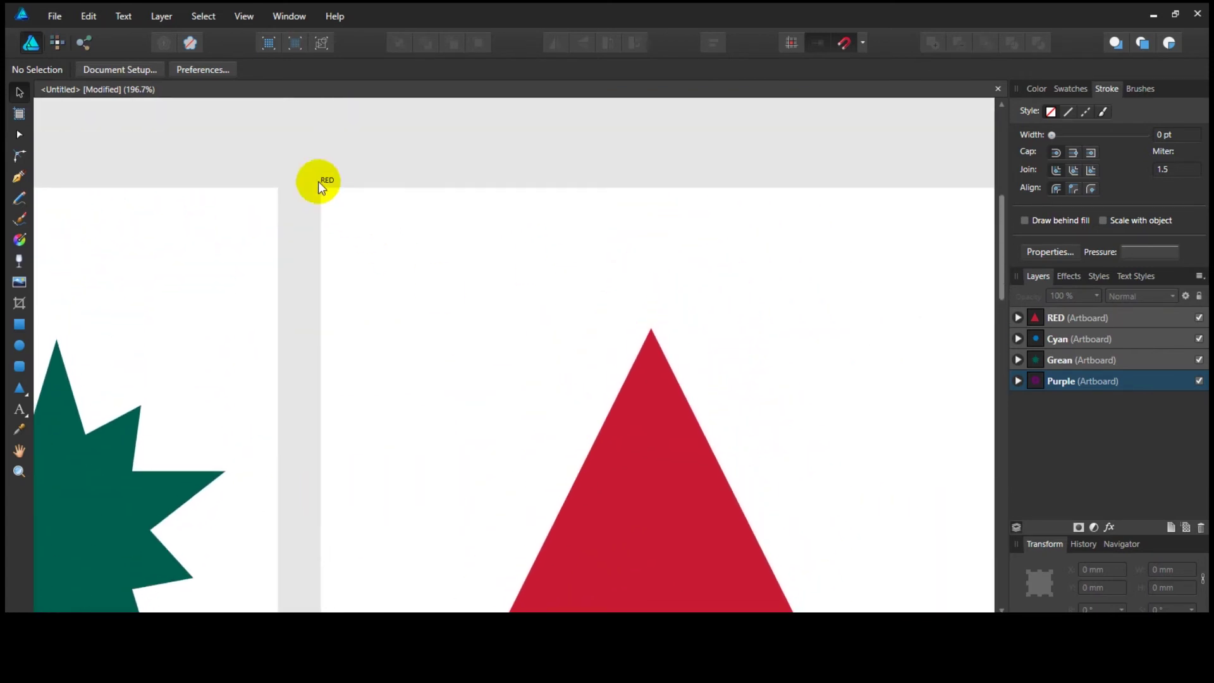
Select the RED artboard and bring all four artboards into view together
left_click_drag(329, 183, 385, 222)
left_click(1076, 318)
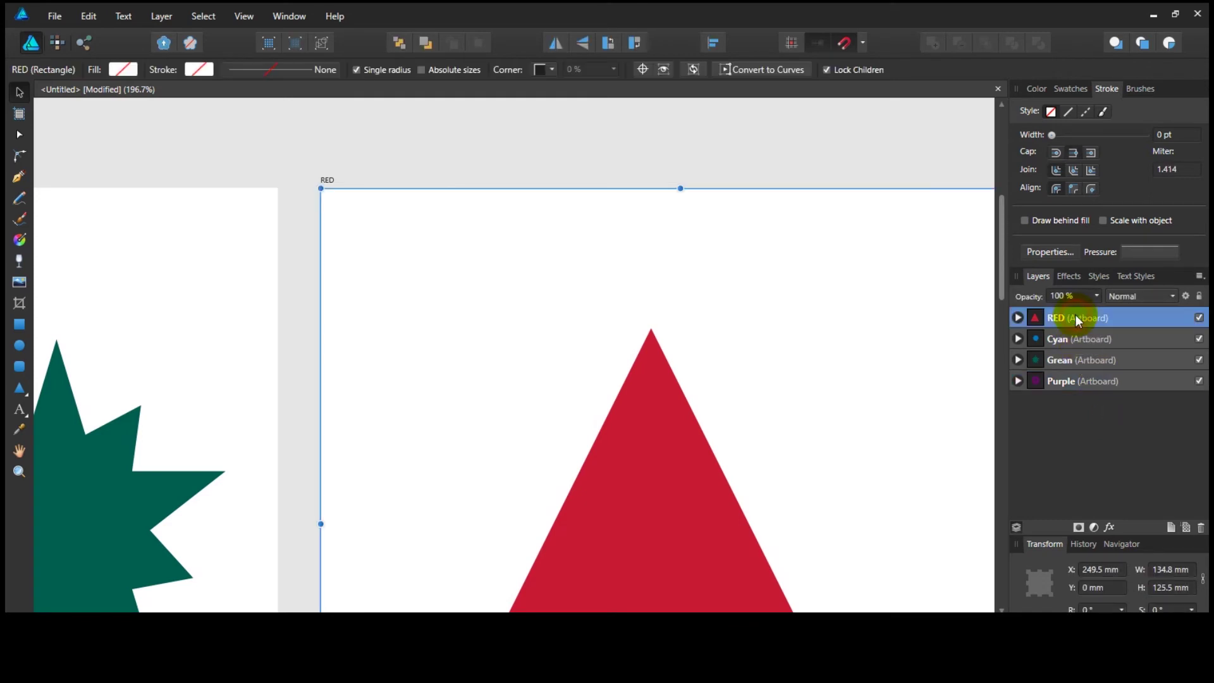
scroll(469, 485, "down", 6)
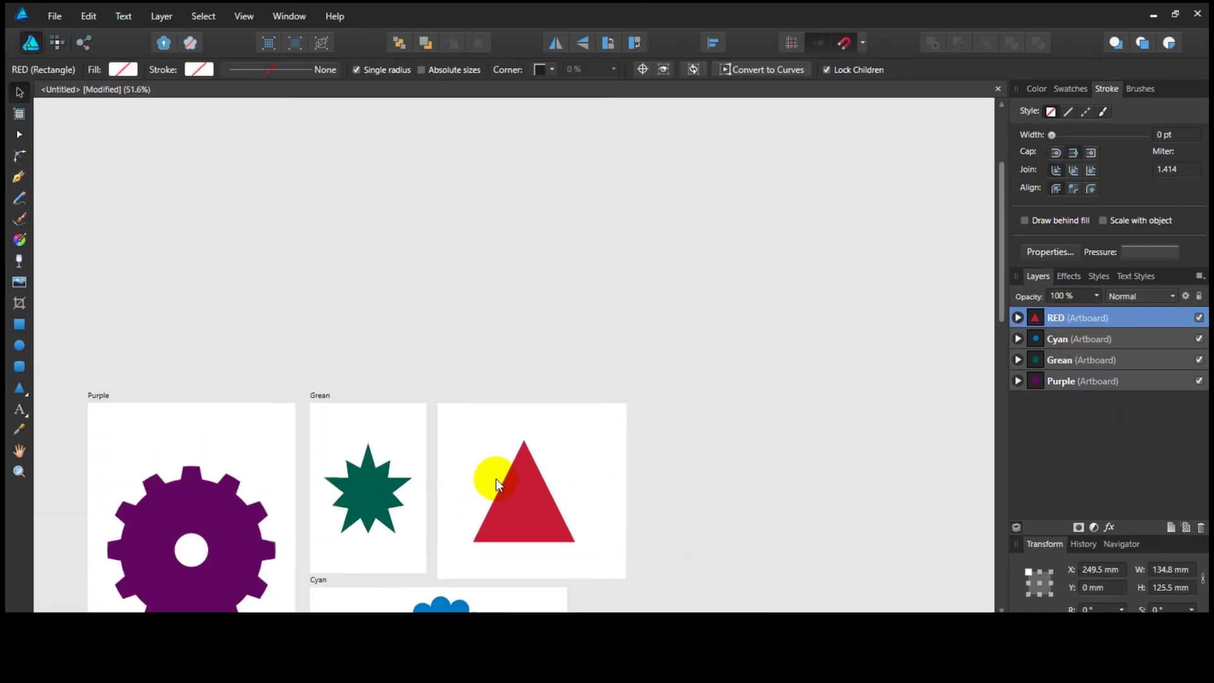
left_click_drag(390, 555, 523, 337)
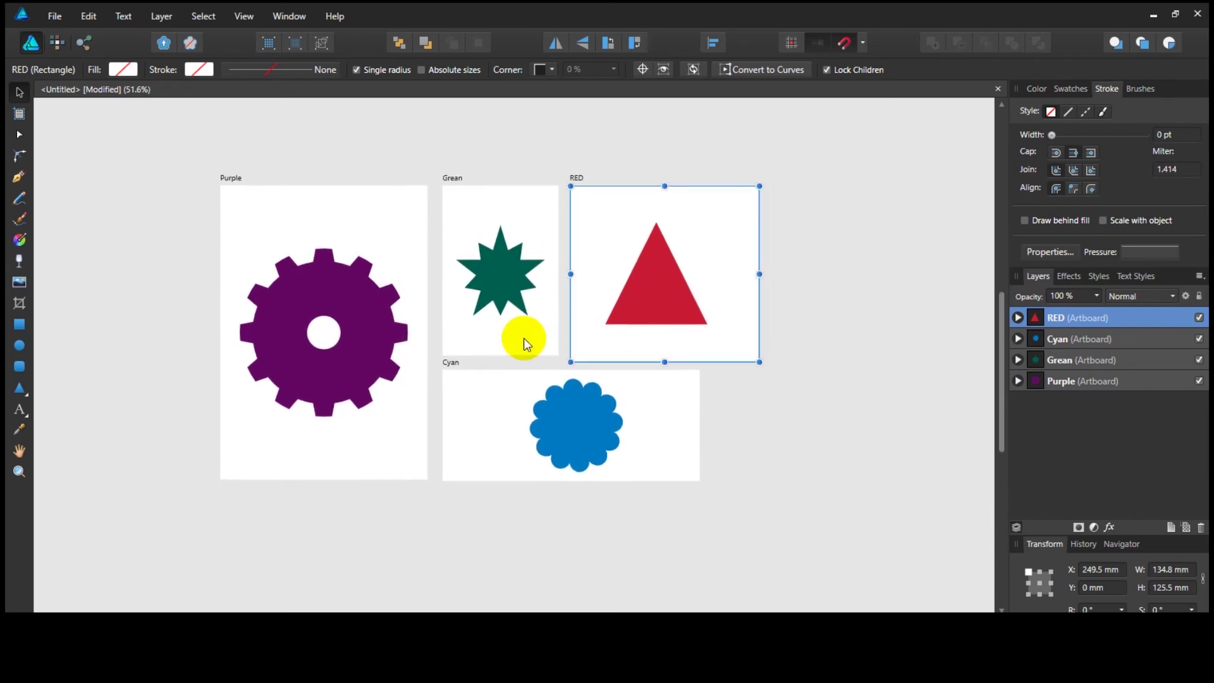
Switch to the Export Persona and select all five slices, from background through Purple
left_click(54, 16)
left_click(55, 16)
left_click(87, 44)
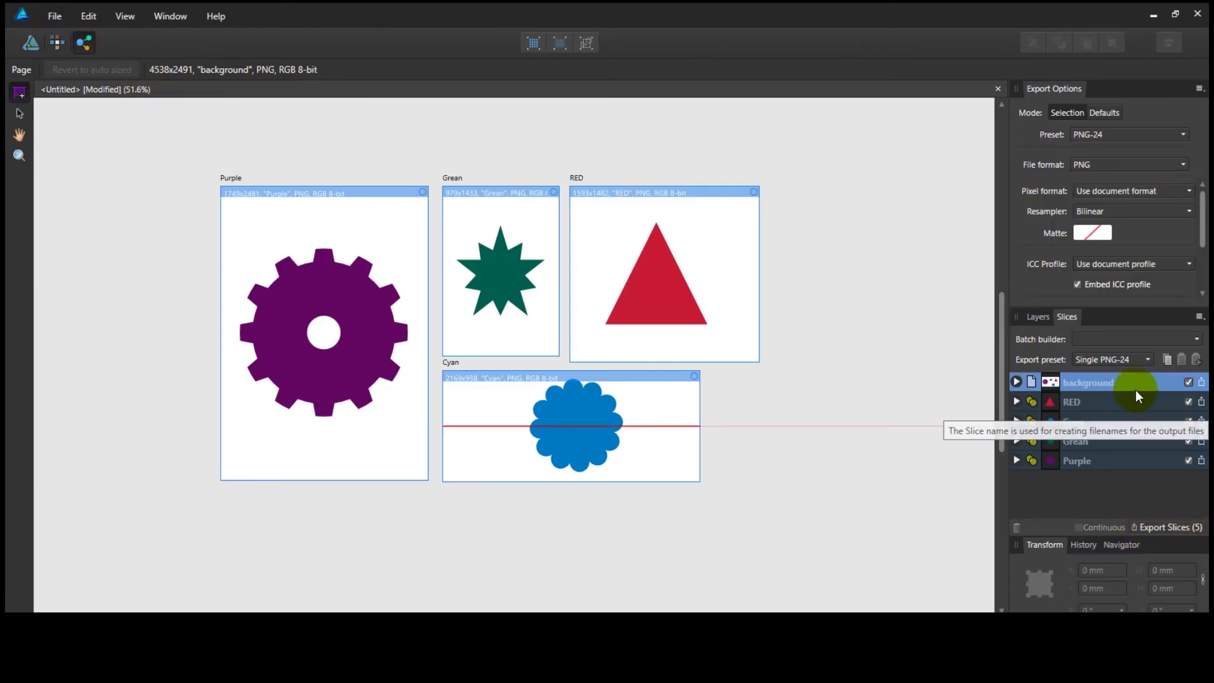
left_click(1118, 460, "shift")
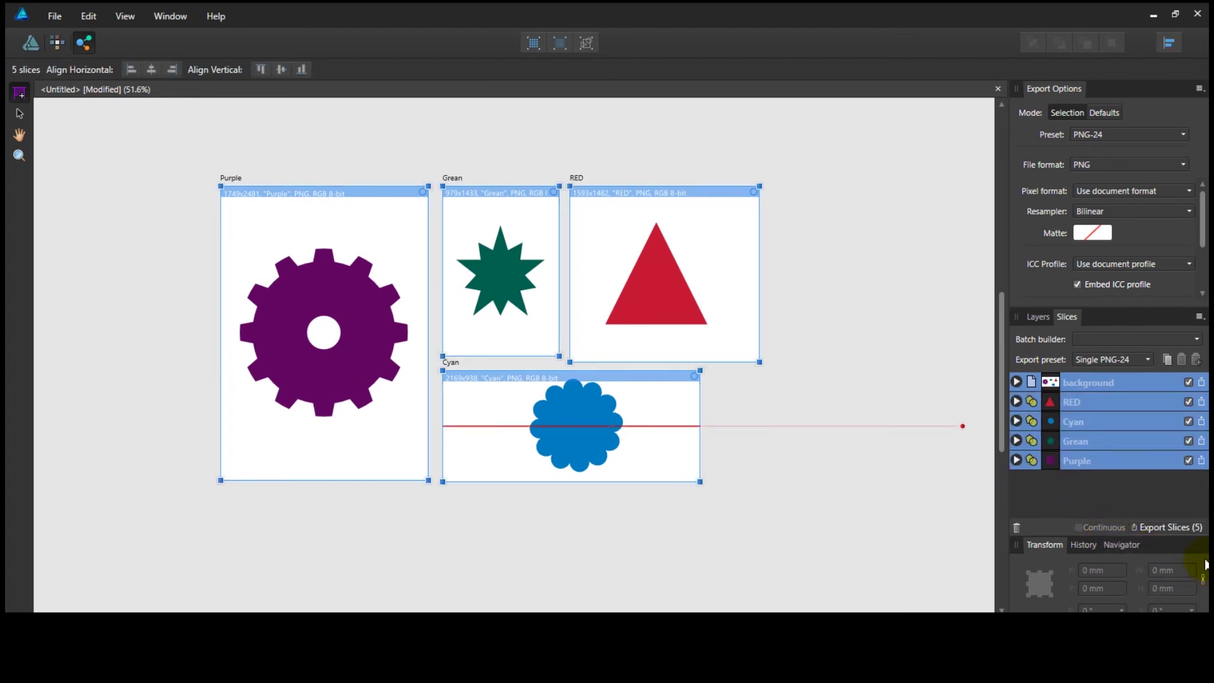
Export all five slices to the PROJECT FILES folder on the Desktop
left_click(1166, 529)
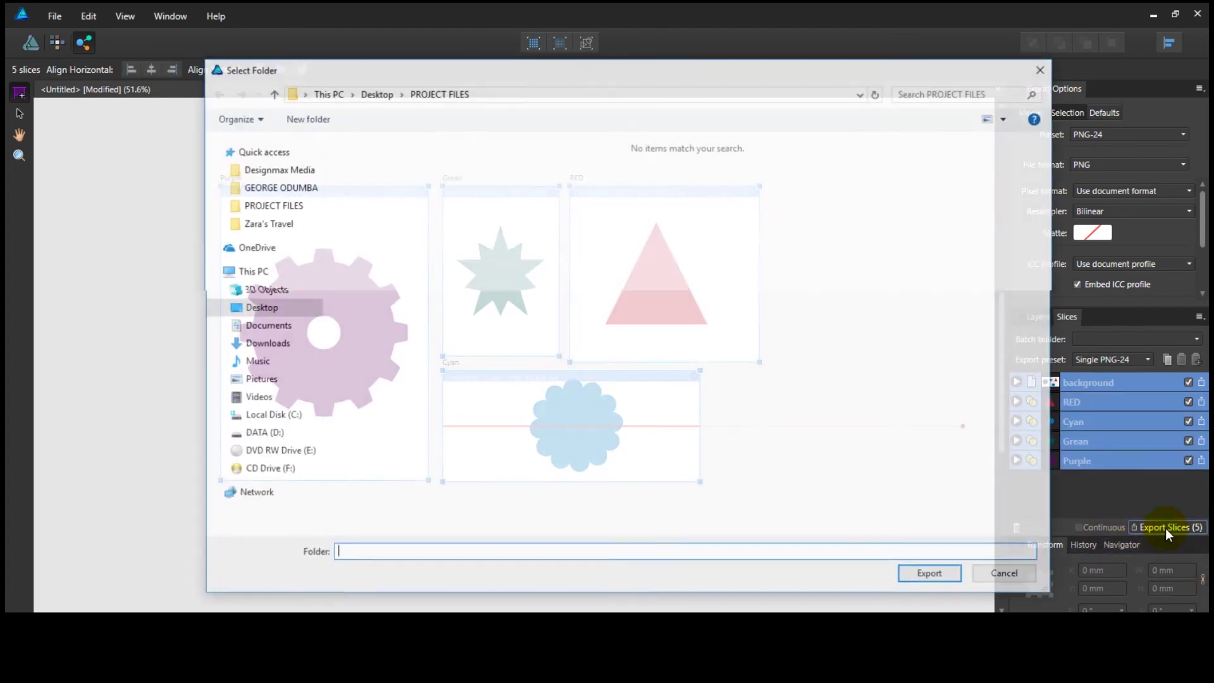
left_click(431, 93)
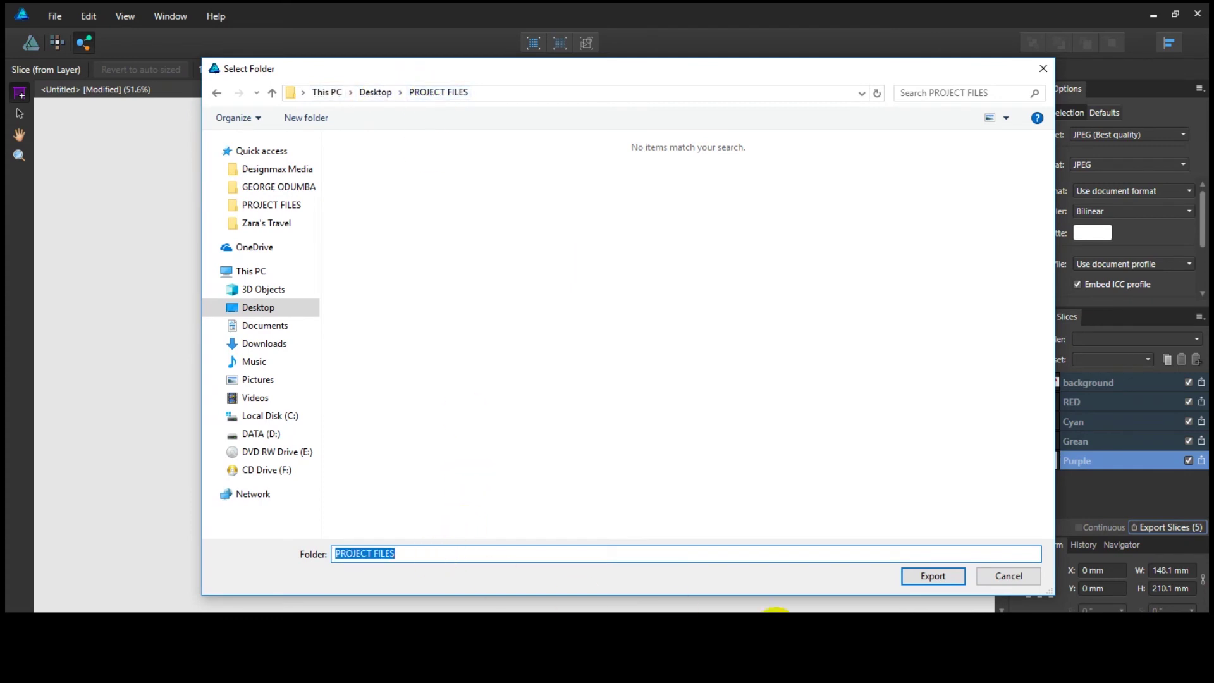
left_click(945, 579)
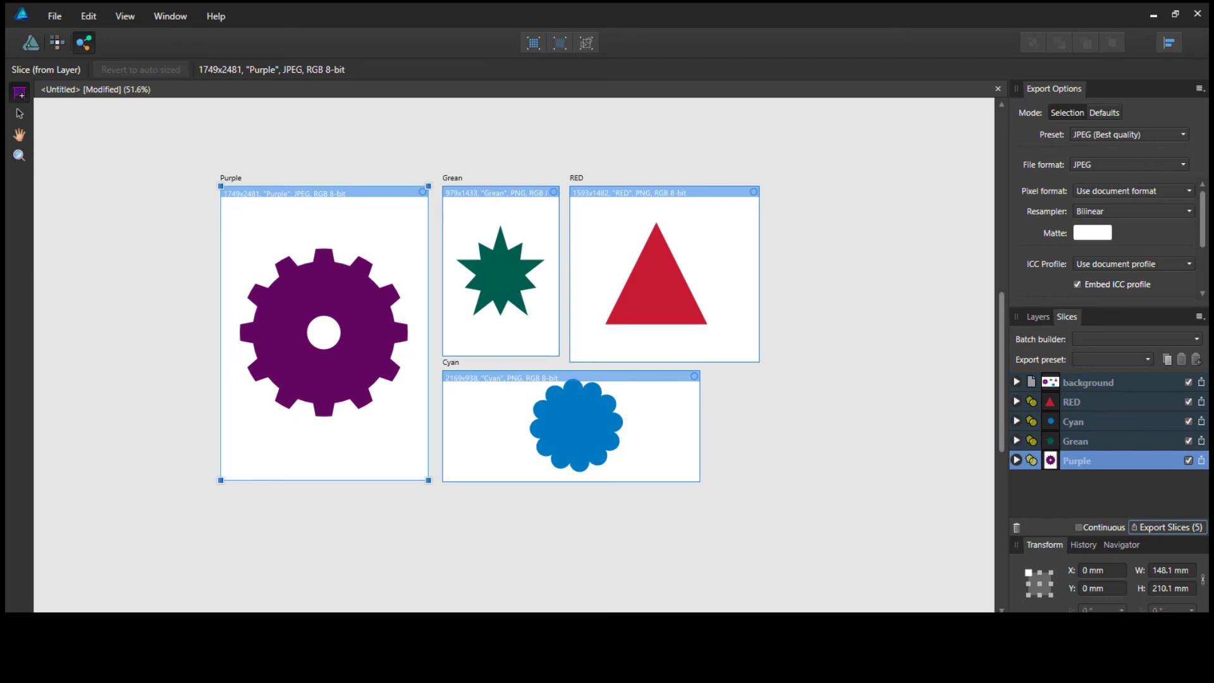
Switch to File Explorer, open the PROJECT FILES folder and preview the exported background, Cyan, Grean, Purple and RED images
key("super+e")
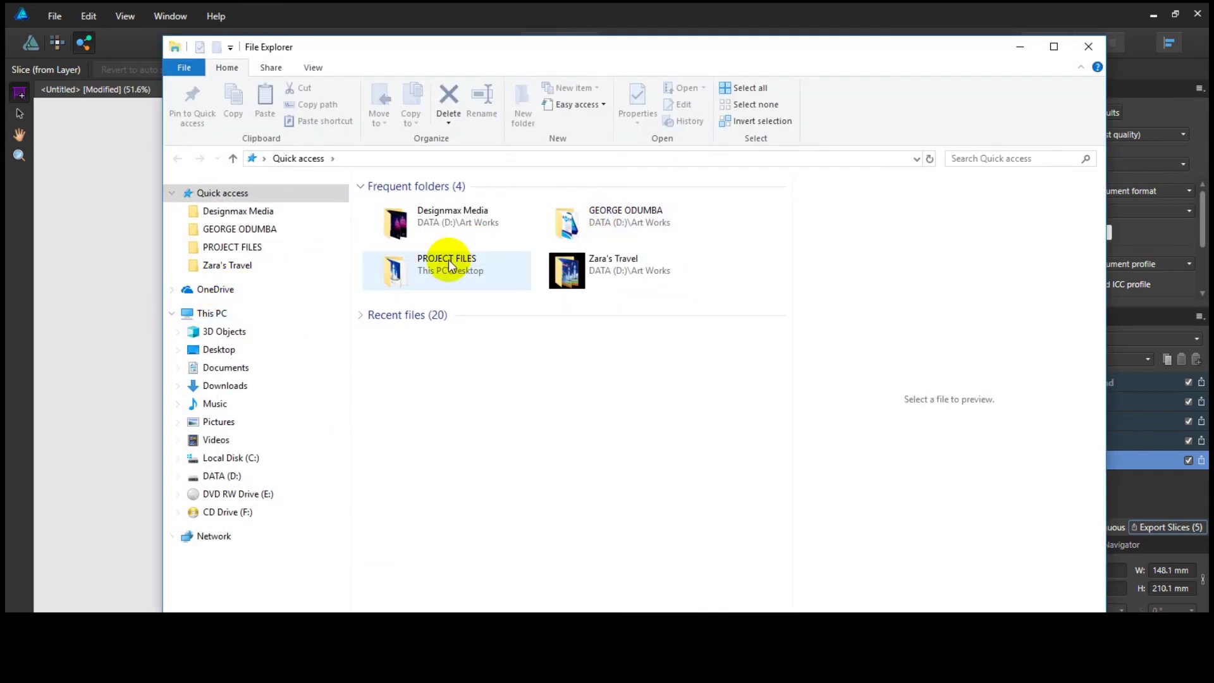
double_click(403, 265)
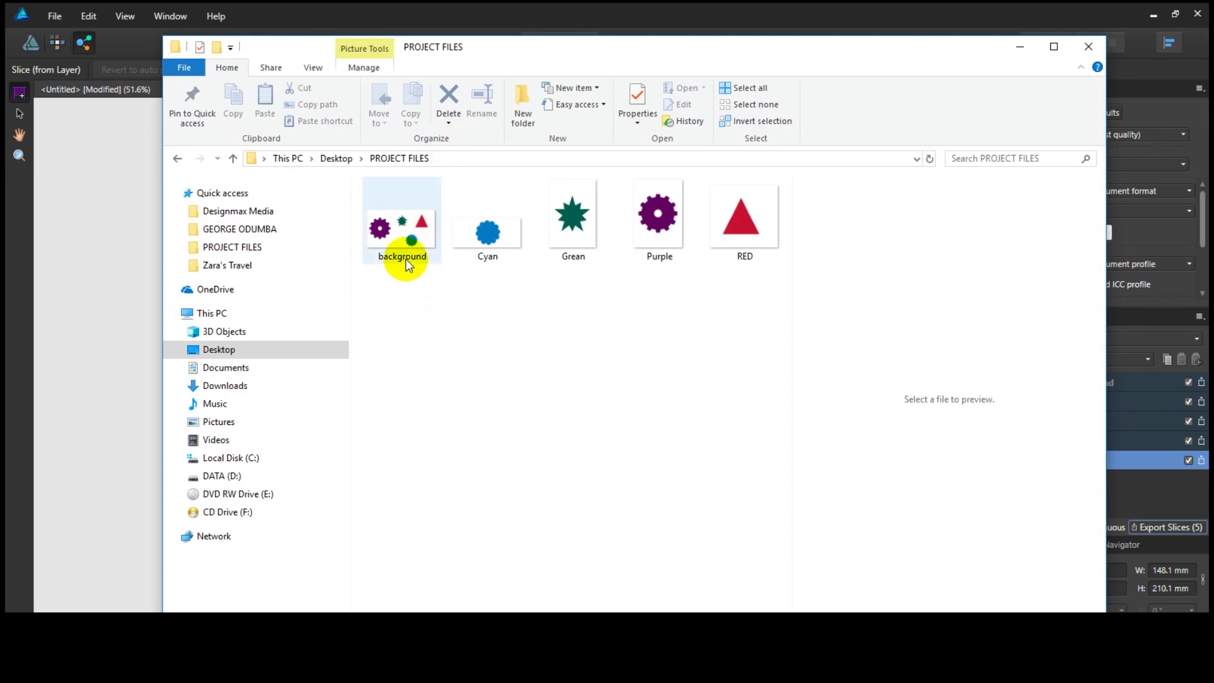
left_click(430, 256)
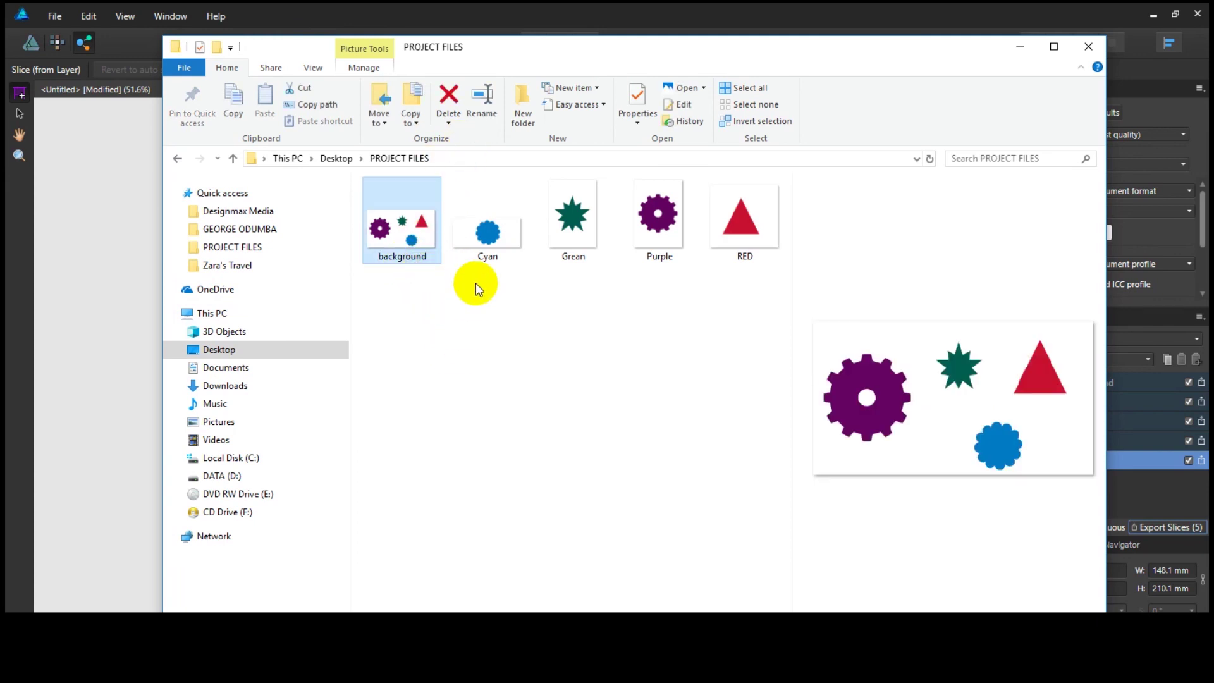
left_click(488, 260)
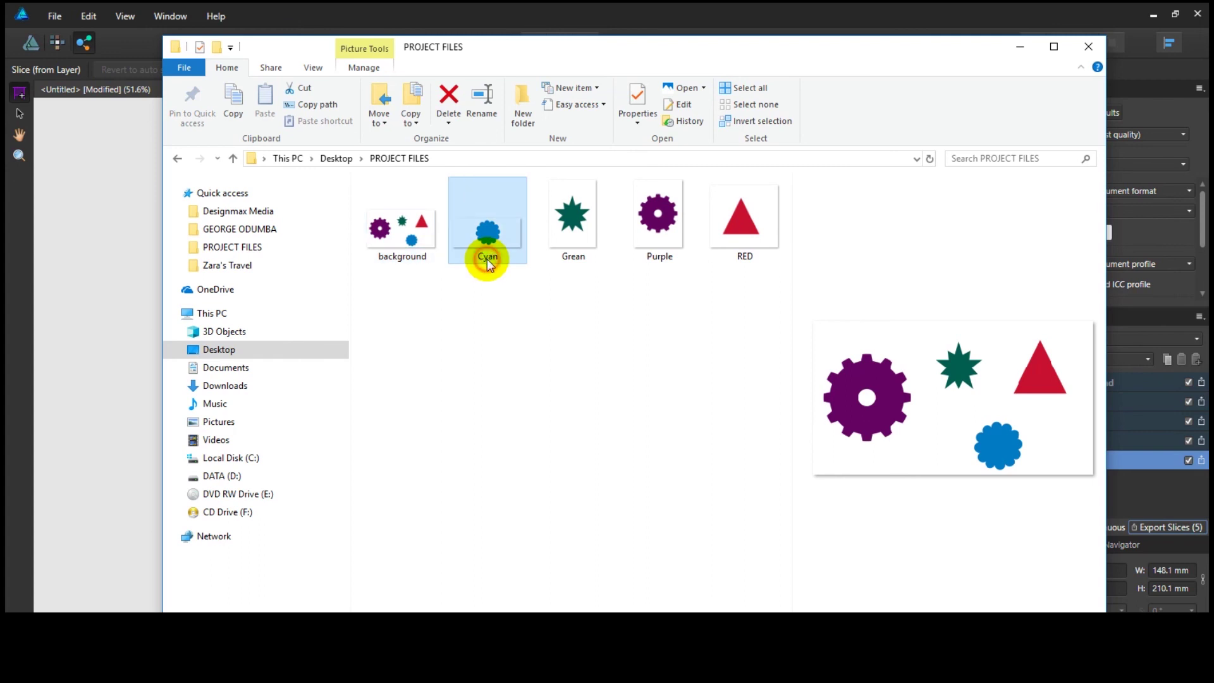
left_click(582, 258)
left_click(656, 253)
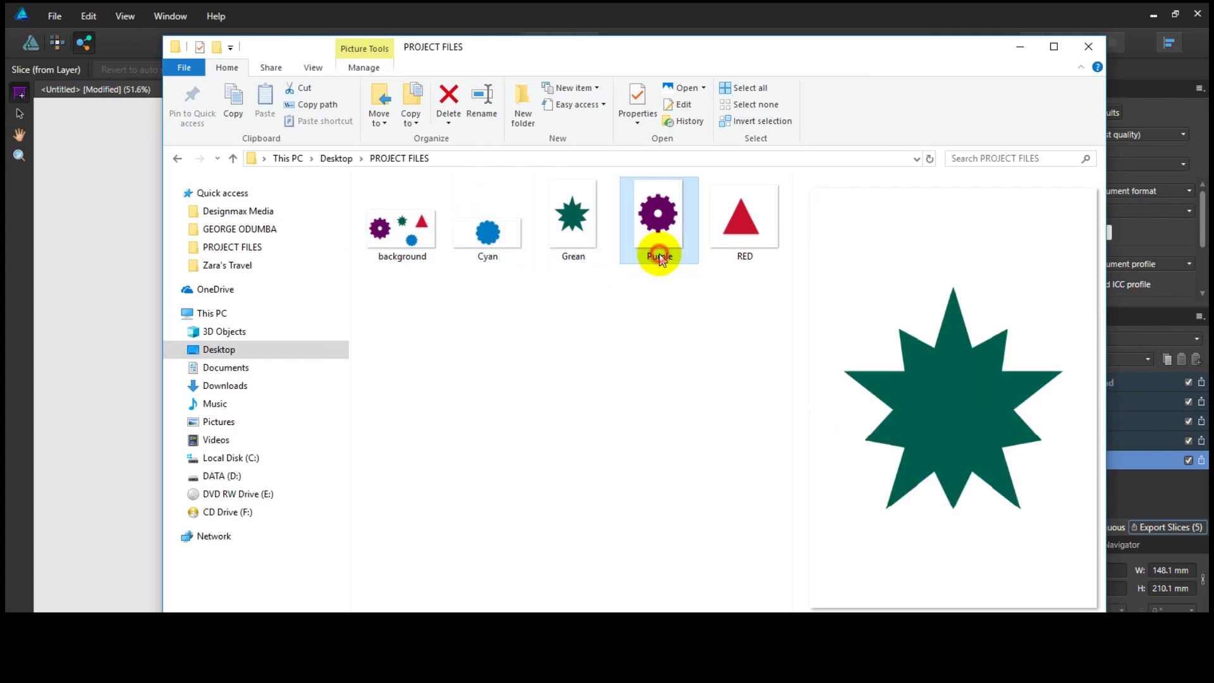
left_click(750, 261)
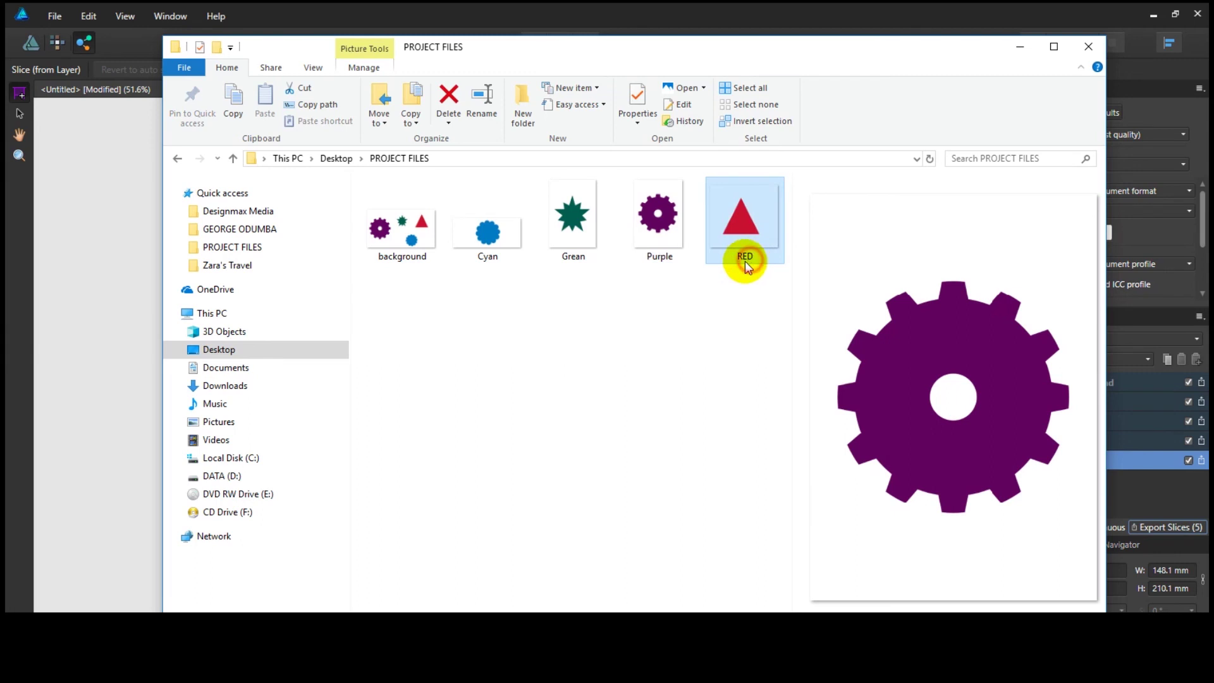
left_click(409, 256)
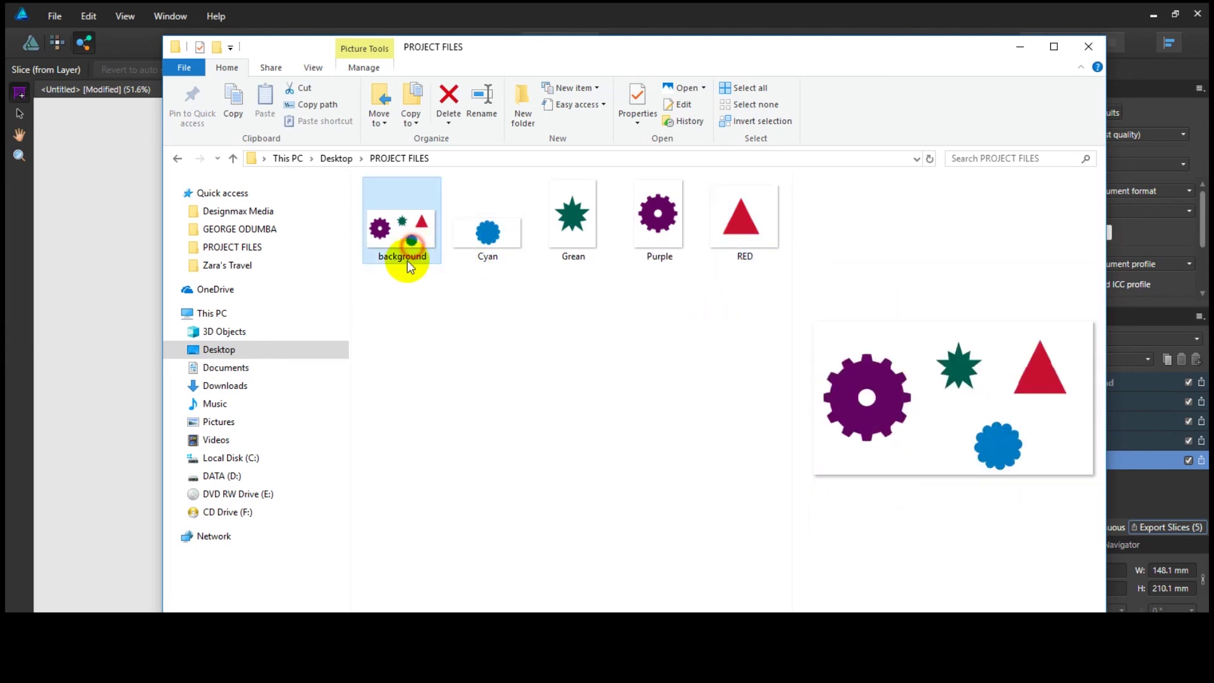
left_click(133, 214)
left_click(382, 280)
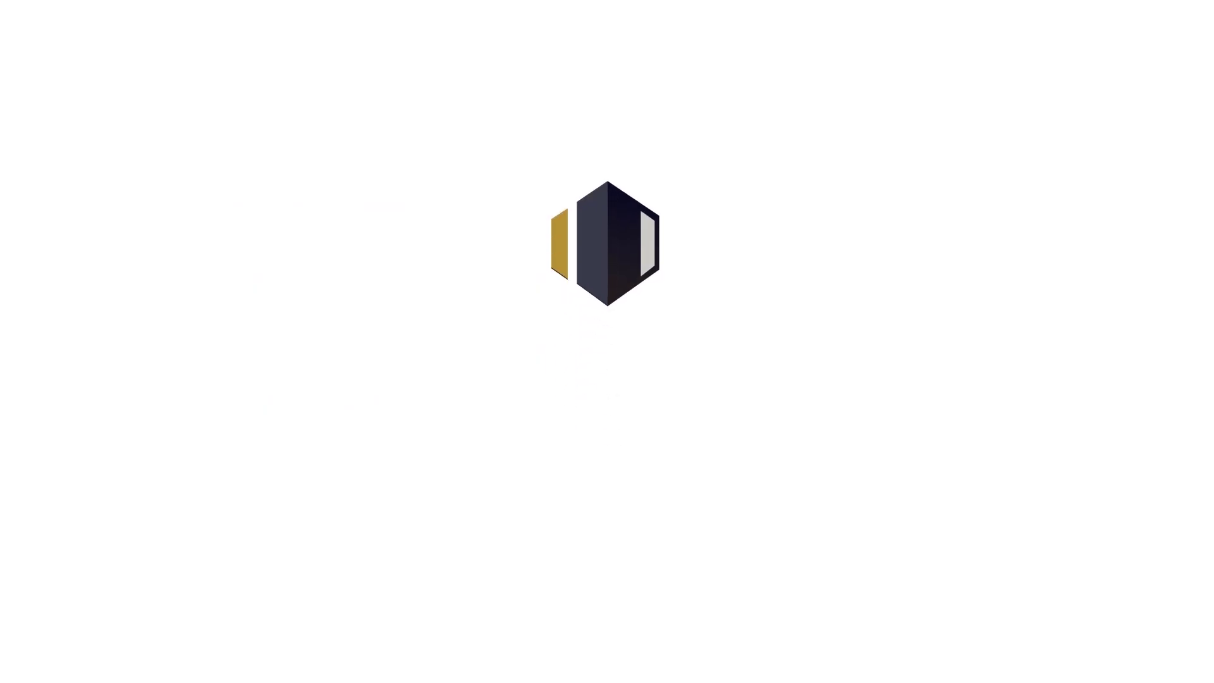